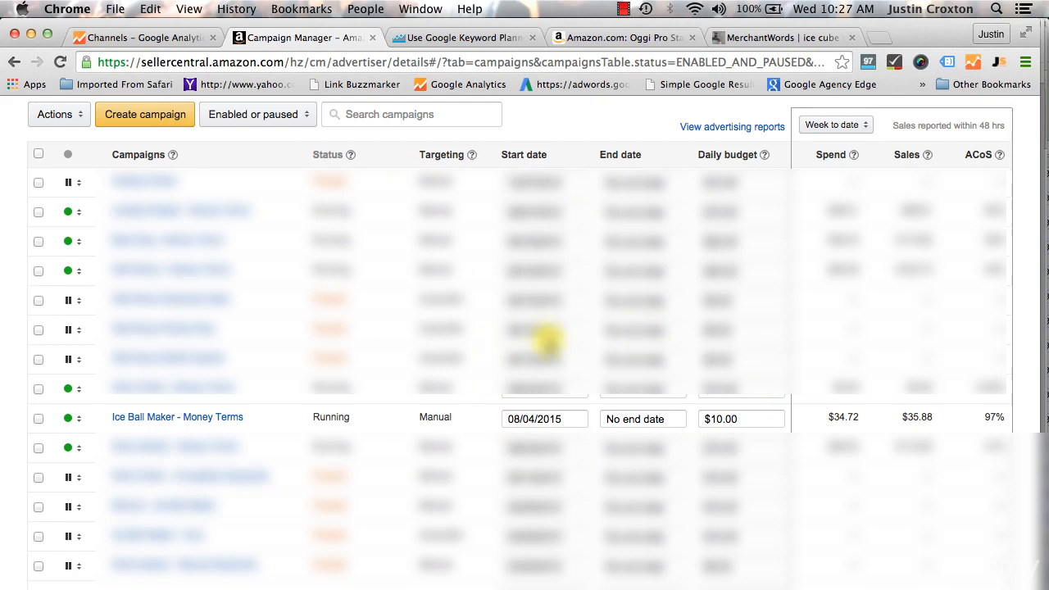
Create a new campaign named "Auto - Ice Ball Maker" with an average daily budget of $10
{"action": "left_click", "coordinate": [171, 123]}
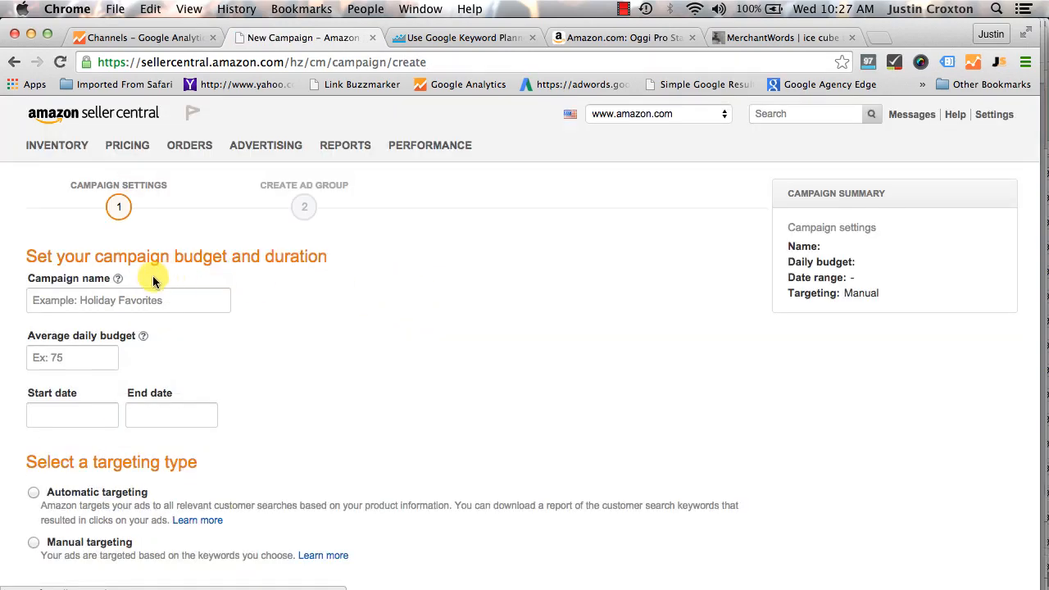
{"action": "left_click", "coordinate": [117, 300]}
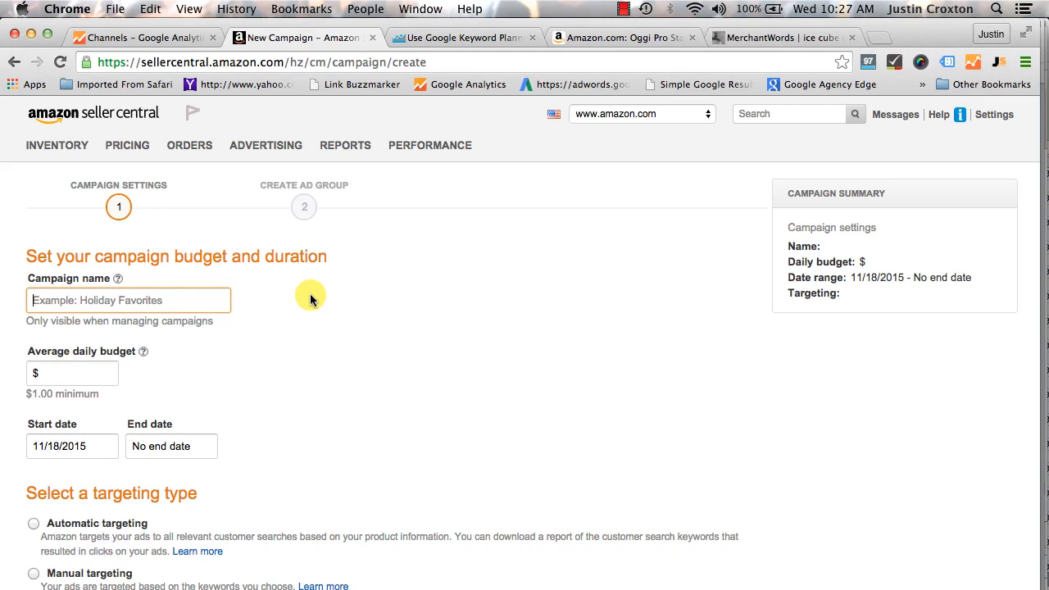
{"action": "type", "text": "Auto - Ice Ball Maker"}
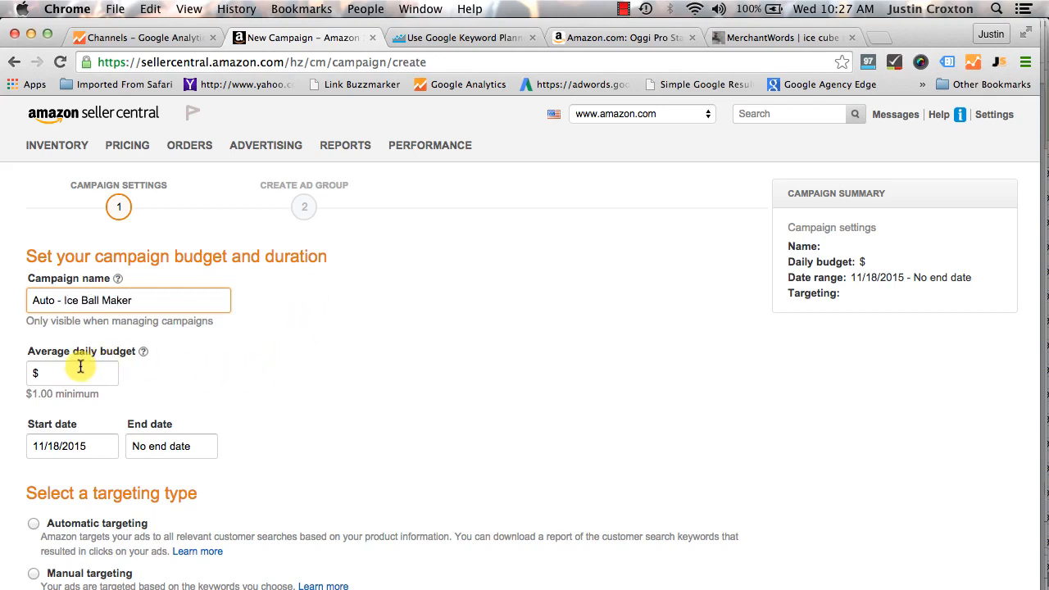
{"action": "left_click", "coordinate": [77, 371]}
{"action": "type", "text": "10"}
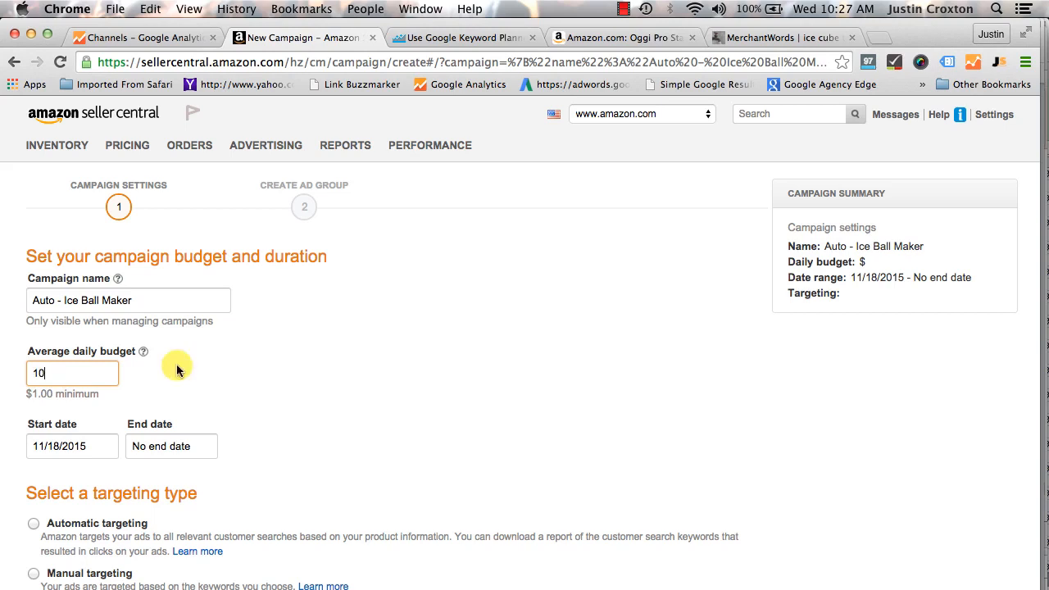
{"action": "left_click", "coordinate": [419, 382]}
Choose automatic targeting for the campaign and continue to the ad group setup
{"action": "scroll", "coordinate": [422, 381], "scroll_direction": "down", "scroll_amount": 2}
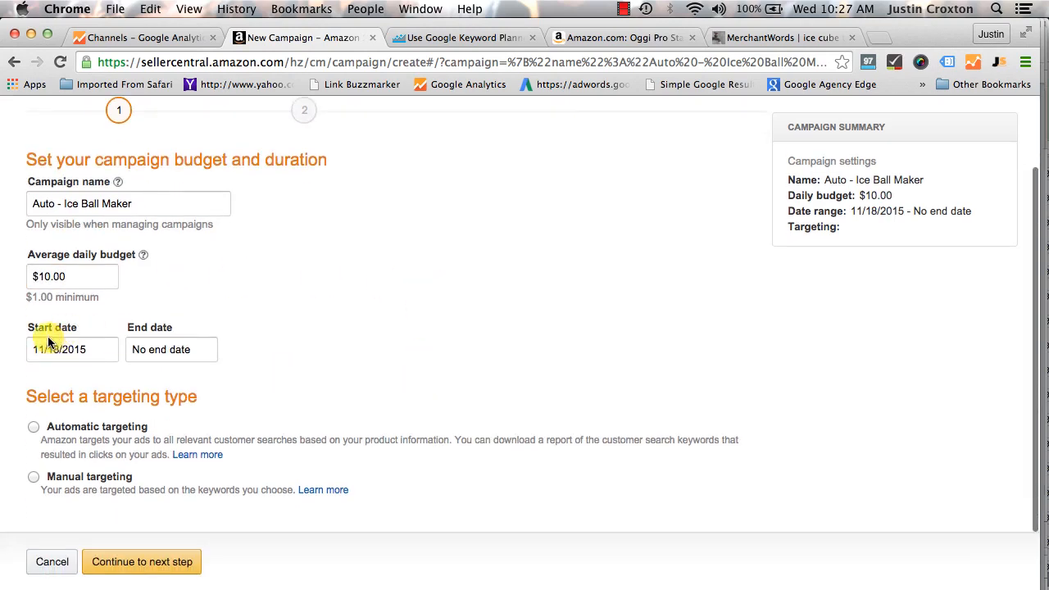
{"action": "left_click", "coordinate": [37, 432]}
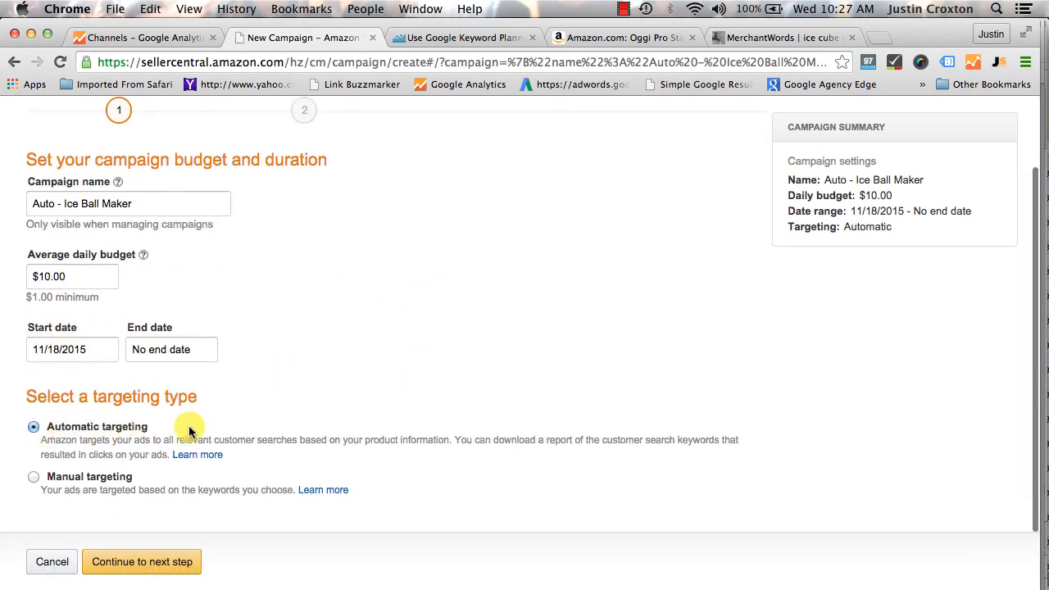
{"action": "left_click", "coordinate": [159, 561]}
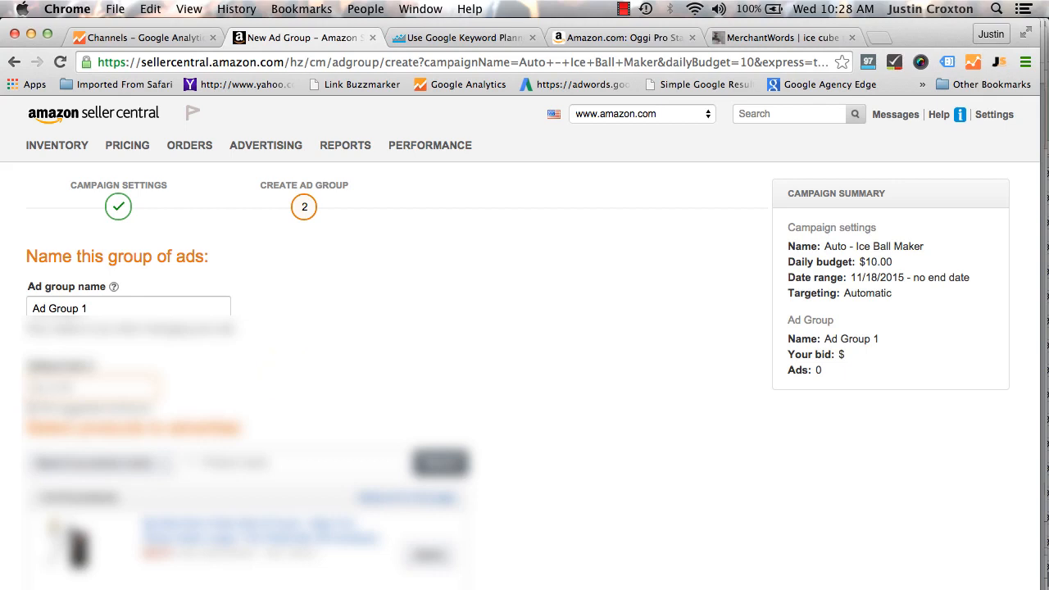
Set the ad group's default bid to $1.00 and select the black ice ball maker as the product to advertise
{"action": "scroll", "coordinate": [620, 400], "scroll_direction": "down", "scroll_amount": 3}
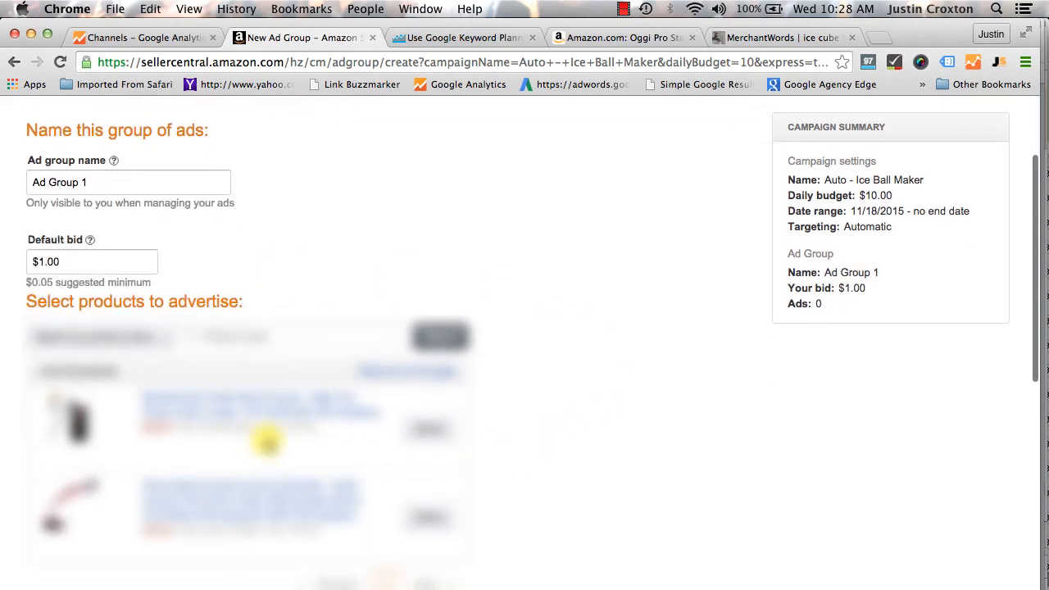
{"action": "scroll", "coordinate": [250, 447], "scroll_direction": "down", "scroll_amount": 3}
{"action": "scroll", "coordinate": [266, 441], "scroll_direction": "up", "scroll_amount": 1}
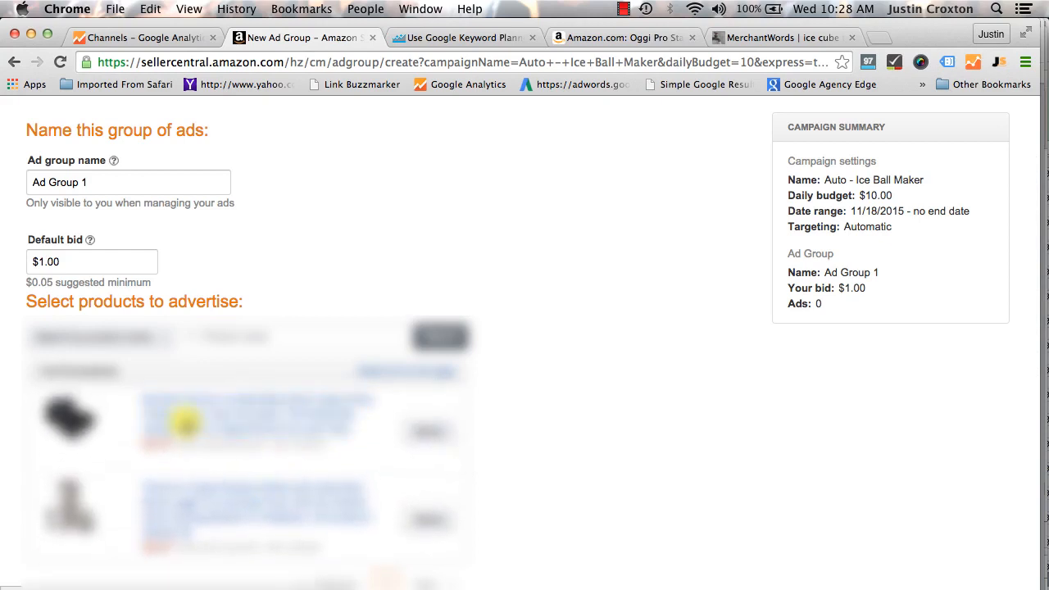
{"action": "left_click", "coordinate": [418, 438]}
{"action": "scroll", "coordinate": [549, 431], "scroll_direction": "down", "scroll_amount": 3}
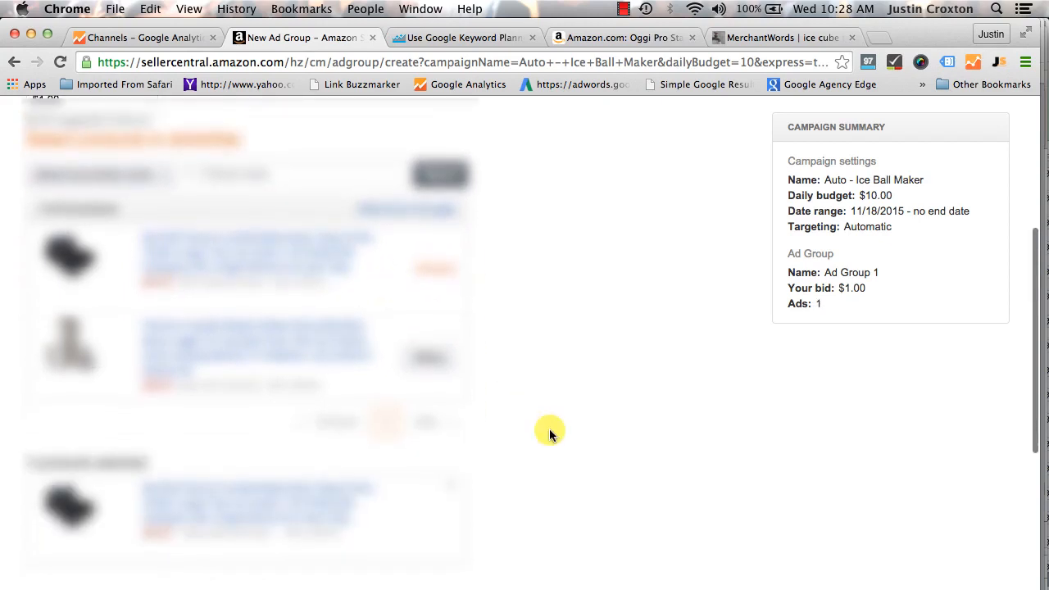
{"action": "scroll", "coordinate": [550, 429], "scroll_direction": "down", "scroll_amount": 5}
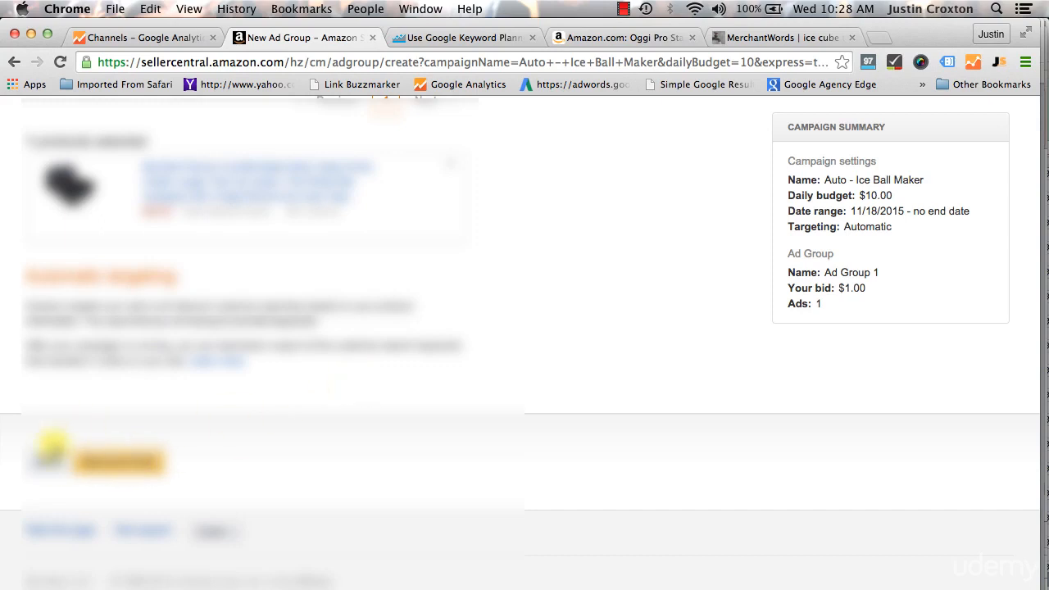
Return to the campaign settings, rename the campaign "Manual - Ice Ball Maker" and choose manual targeting
{"action": "left_click", "coordinate": [37, 456]}
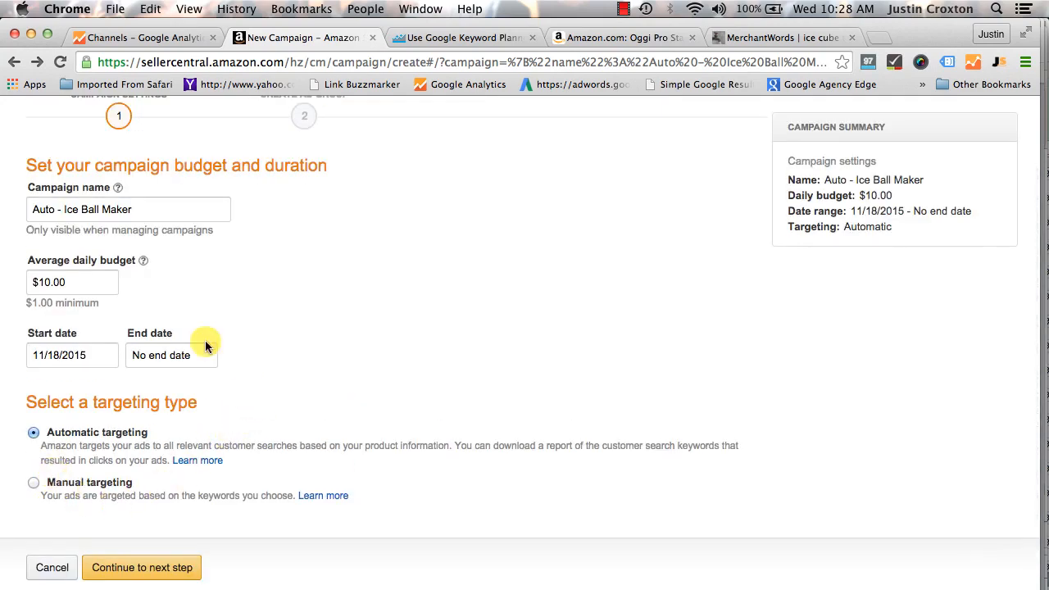
{"action": "double_click", "coordinate": [54, 209]}
{"action": "type", "text": "Manual"}
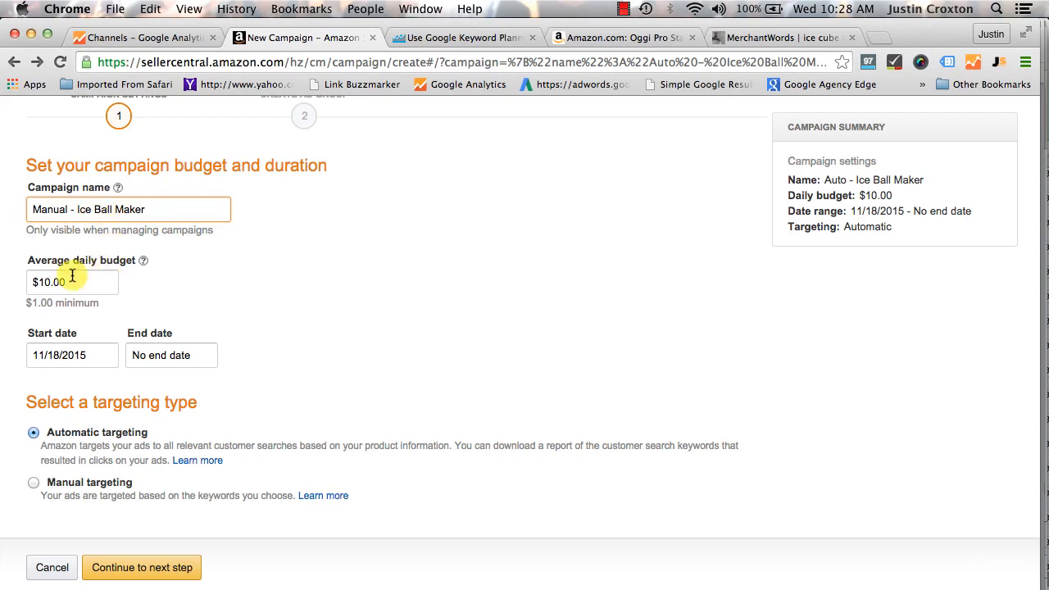
{"action": "left_click", "coordinate": [33, 485]}
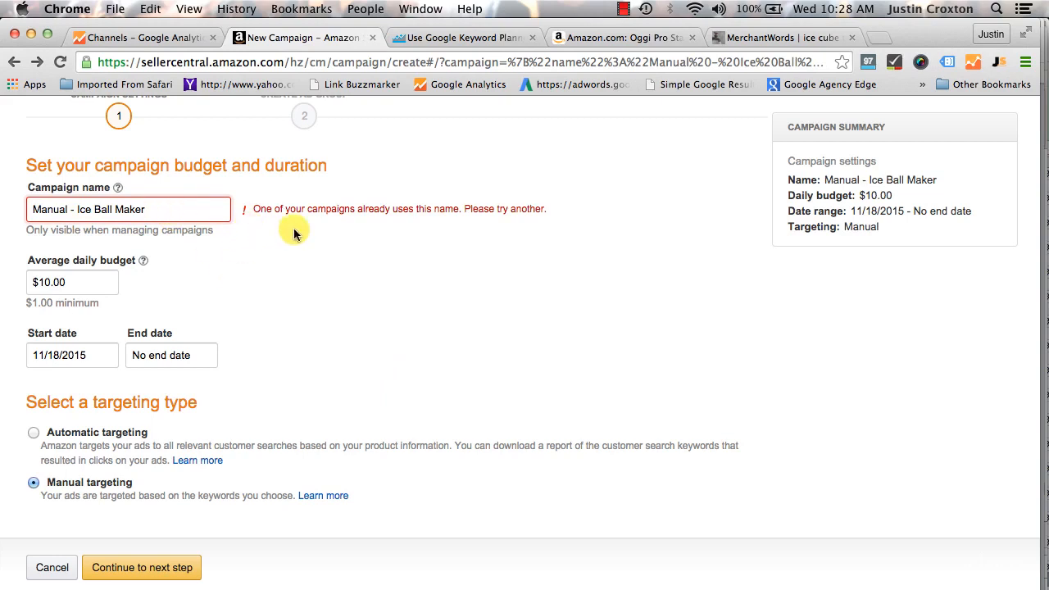
Change the campaign name to "Manual1 - Ice Ball Maker" and continue to the ad group setup
{"action": "left_click", "coordinate": [69, 209]}
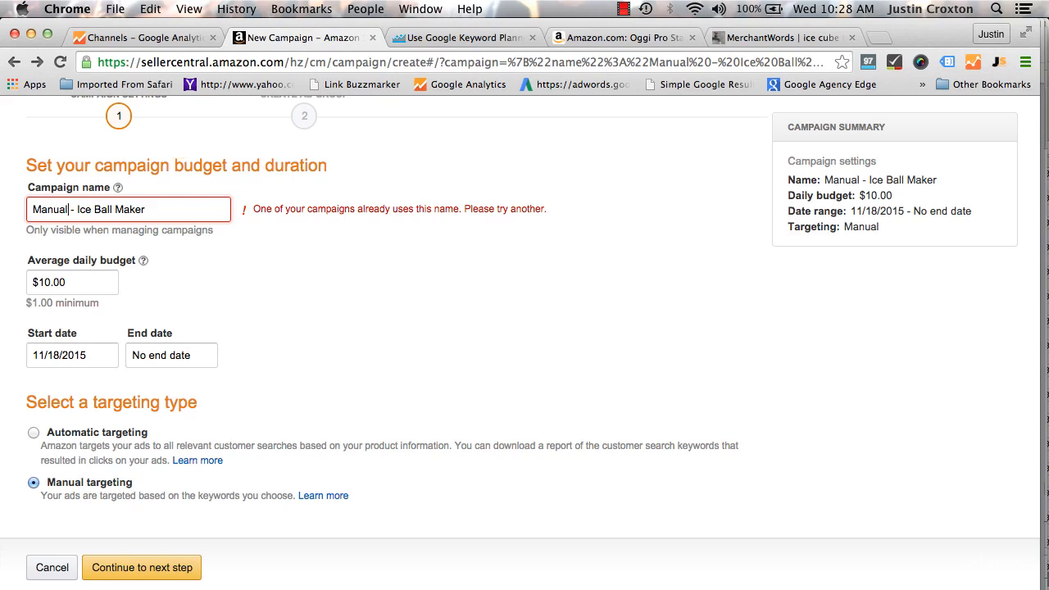
{"action": "type", "text": "1"}
{"action": "scroll", "coordinate": [312, 328], "scroll_direction": "down", "scroll_amount": 1}
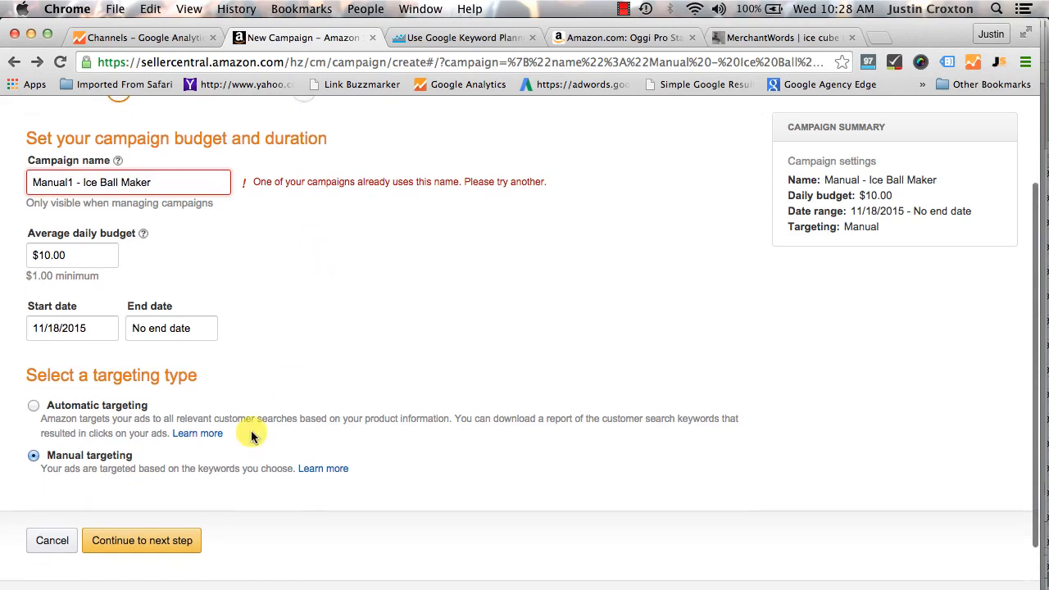
{"action": "left_click", "coordinate": [156, 539]}
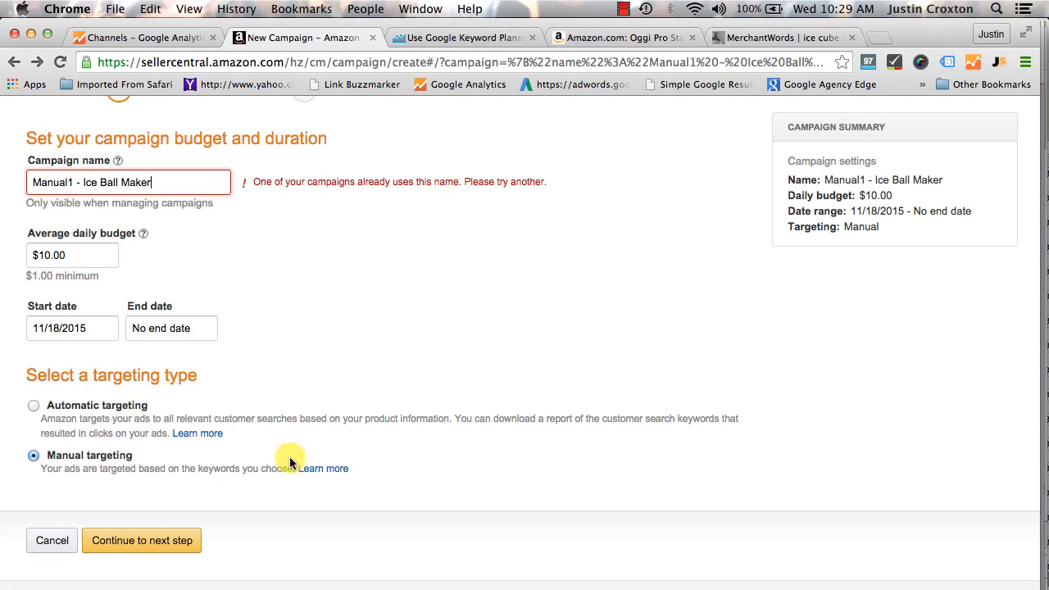
{"action": "left_click", "coordinate": [146, 543]}
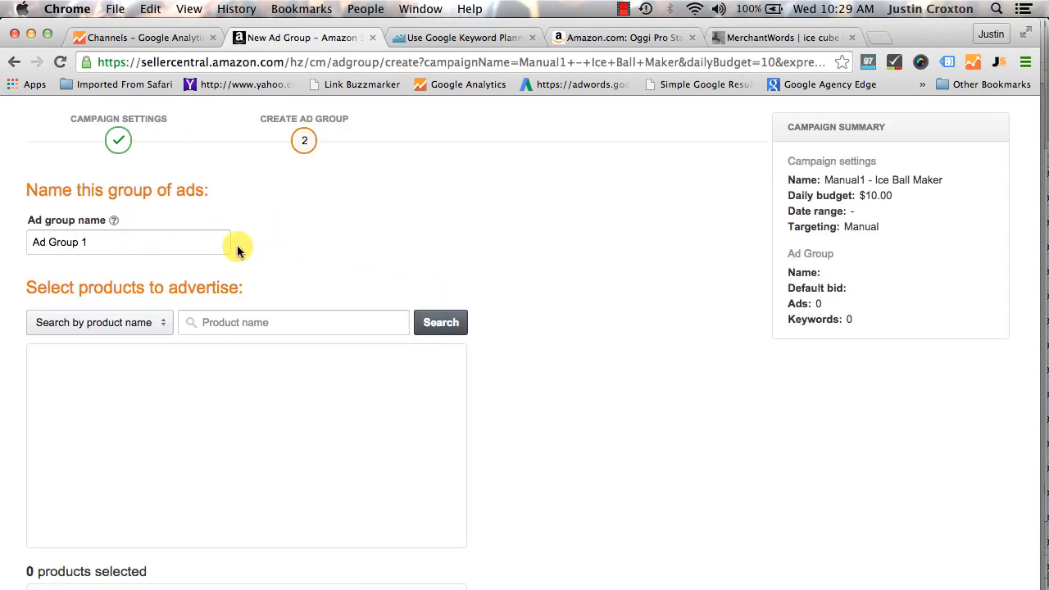
Name the ad group "Google Keyword Planner"
{"action": "left_click_drag", "start_coordinate": [96, 309], "coordinate": [37, 308]}
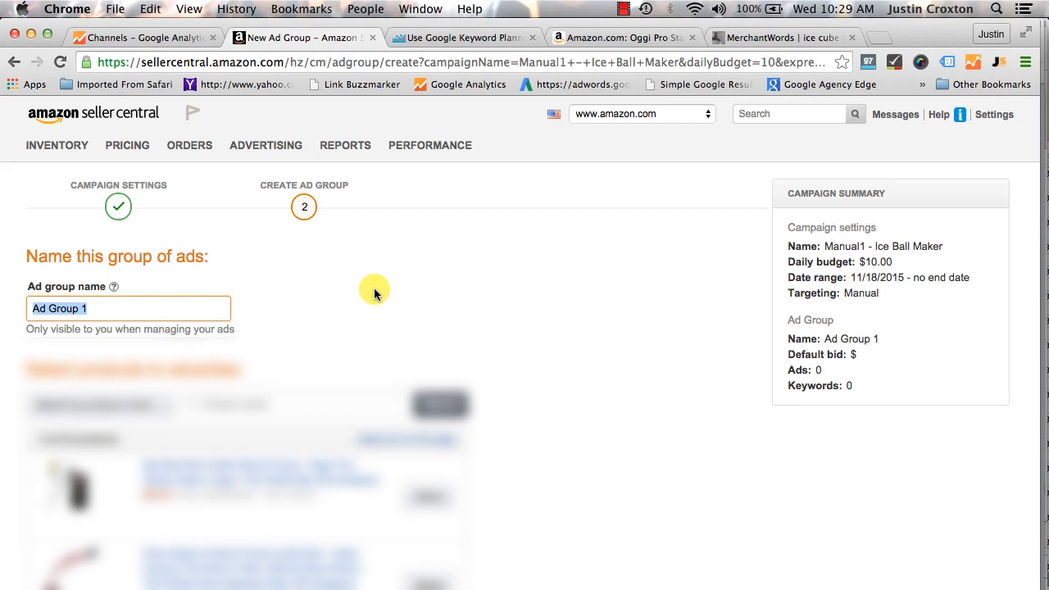
{"action": "type", "text": "Google"}
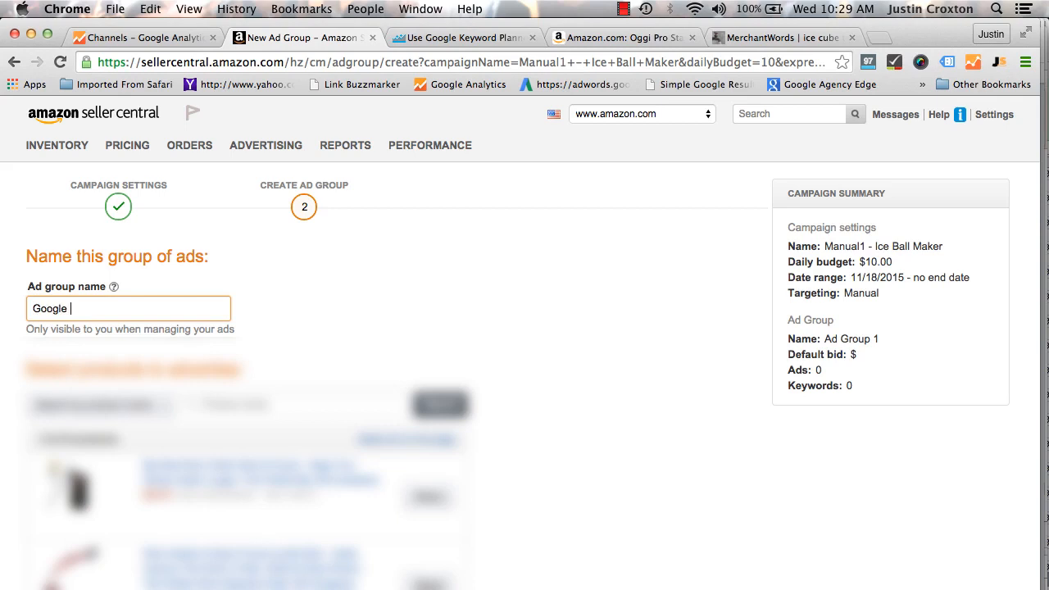
{"action": "type", "text": " Keyword Planner"}
{"action": "left_click", "coordinate": [613, 387]}
Select the black ice ball maker in the product list as the product to advertise
{"action": "scroll", "coordinate": [593, 400], "scroll_direction": "down", "scroll_amount": 3}
{"action": "scroll", "coordinate": [285, 407], "scroll_direction": "down", "scroll_amount": 3}
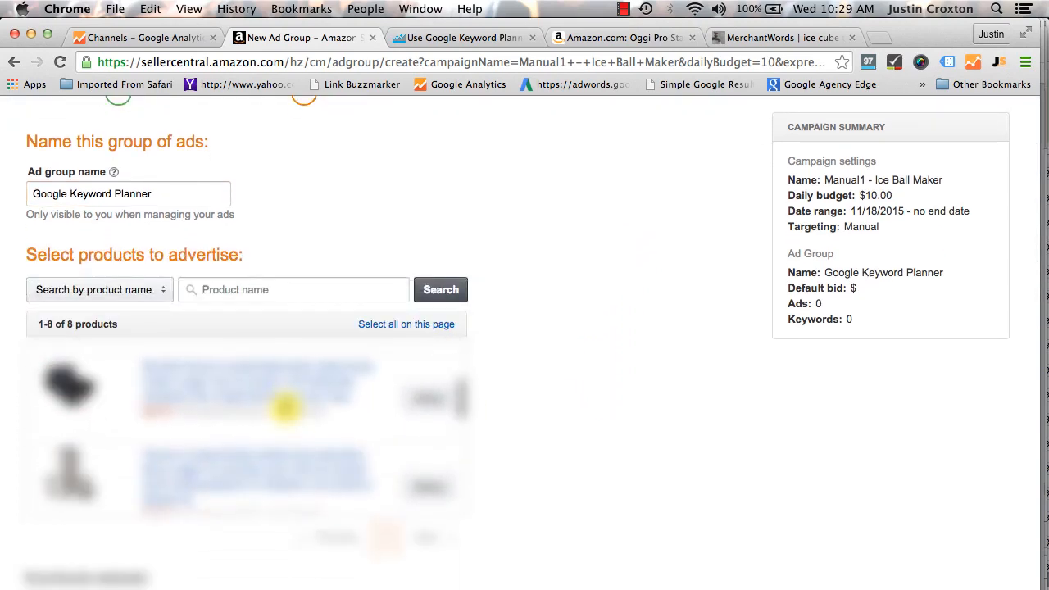
{"action": "left_click", "coordinate": [427, 402]}
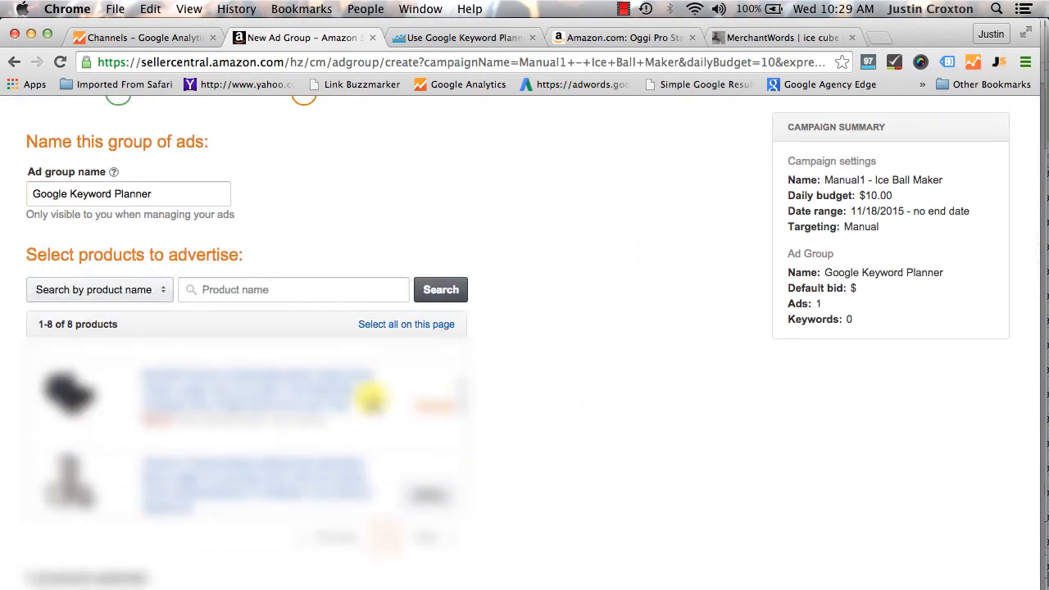
Set the default bid of the ad group to $1
{"action": "scroll", "coordinate": [252, 376], "scroll_direction": "down", "scroll_amount": 1}
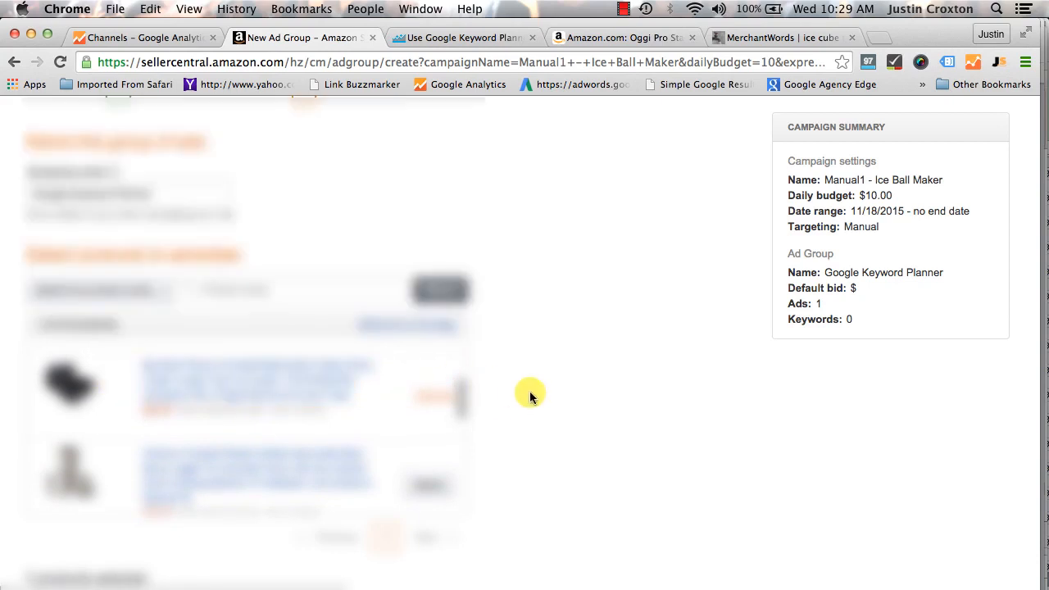
{"action": "scroll", "coordinate": [559, 394], "scroll_direction": "down", "scroll_amount": 3}
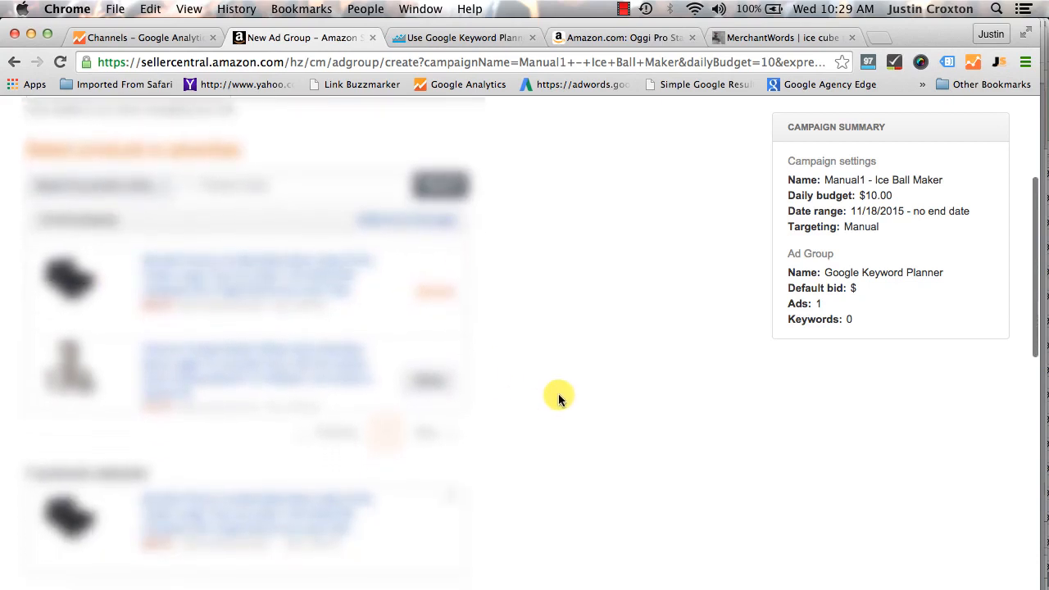
{"action": "scroll", "coordinate": [558, 393], "scroll_direction": "down", "scroll_amount": 5}
{"action": "left_click", "coordinate": [135, 470]}
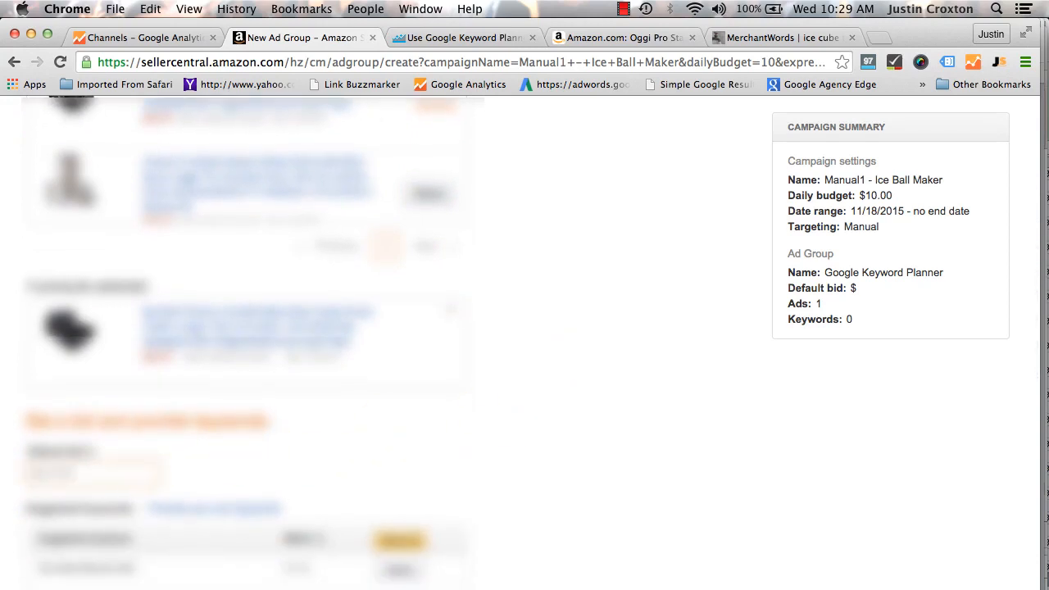
{"action": "type", "text": "1"}
Look through the suggested keywords offered for the selected product
{"action": "scroll", "coordinate": [581, 405], "scroll_direction": "down", "scroll_amount": 4}
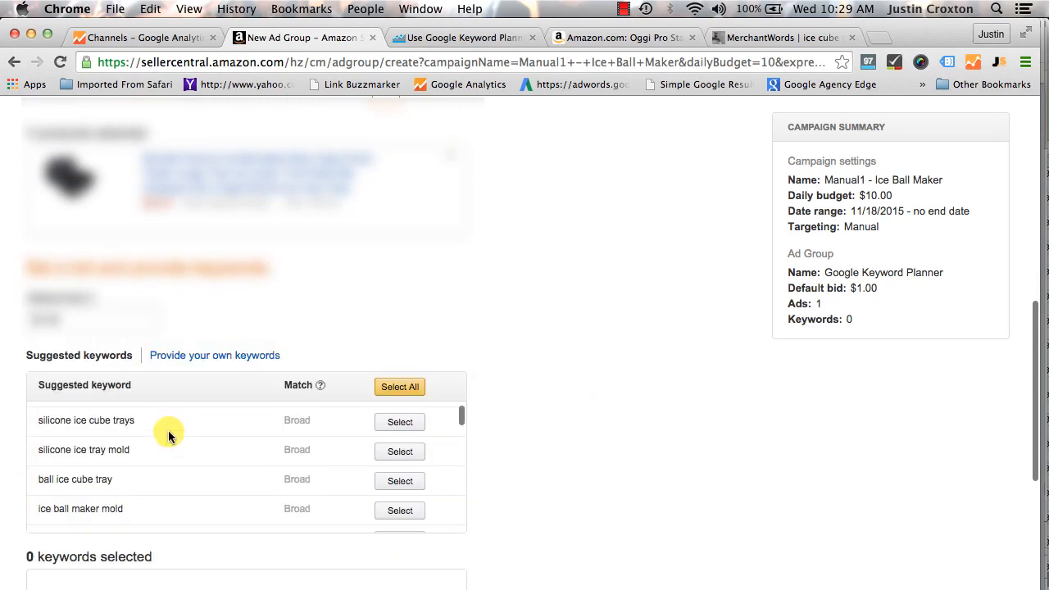
{"action": "scroll", "coordinate": [140, 439], "scroll_direction": "up", "scroll_amount": 2}
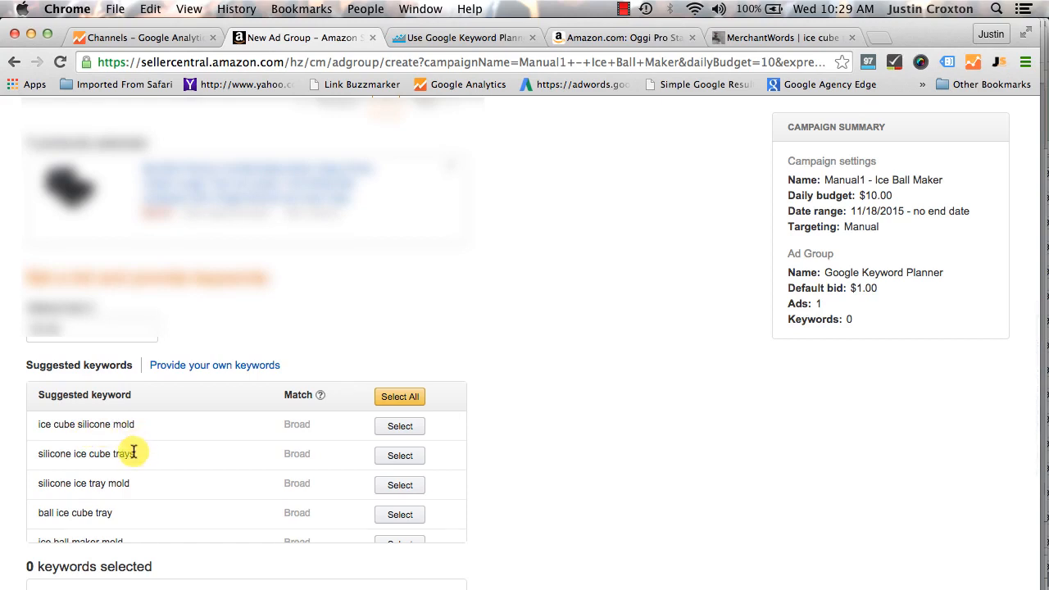
{"action": "scroll", "coordinate": [172, 482], "scroll_direction": "down", "scroll_amount": 1}
{"action": "scroll", "coordinate": [157, 492], "scroll_direction": "down", "scroll_amount": 6}
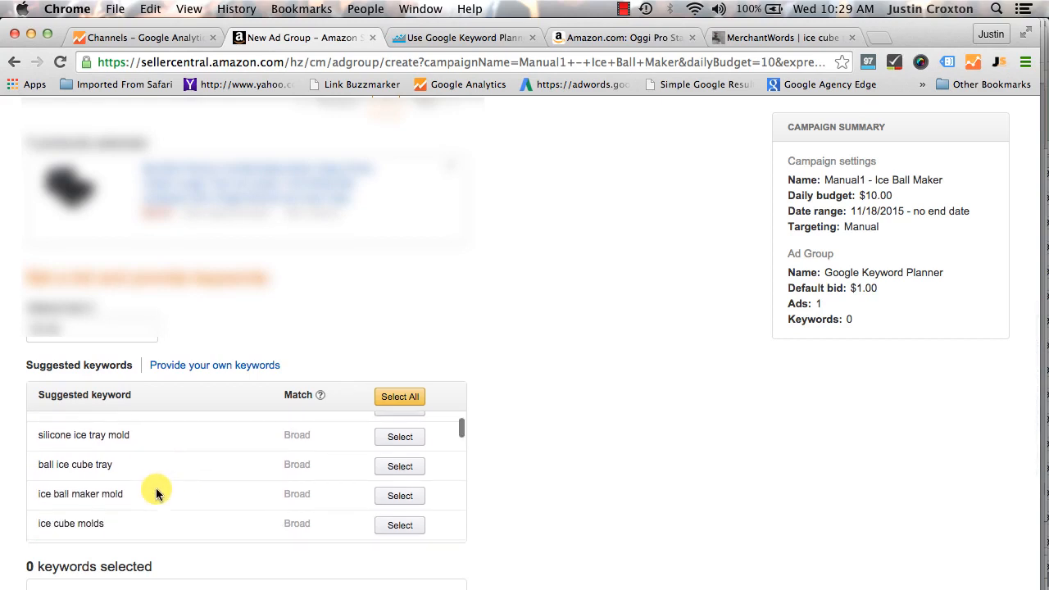
{"action": "scroll", "coordinate": [158, 492], "scroll_direction": "down", "scroll_amount": 9}
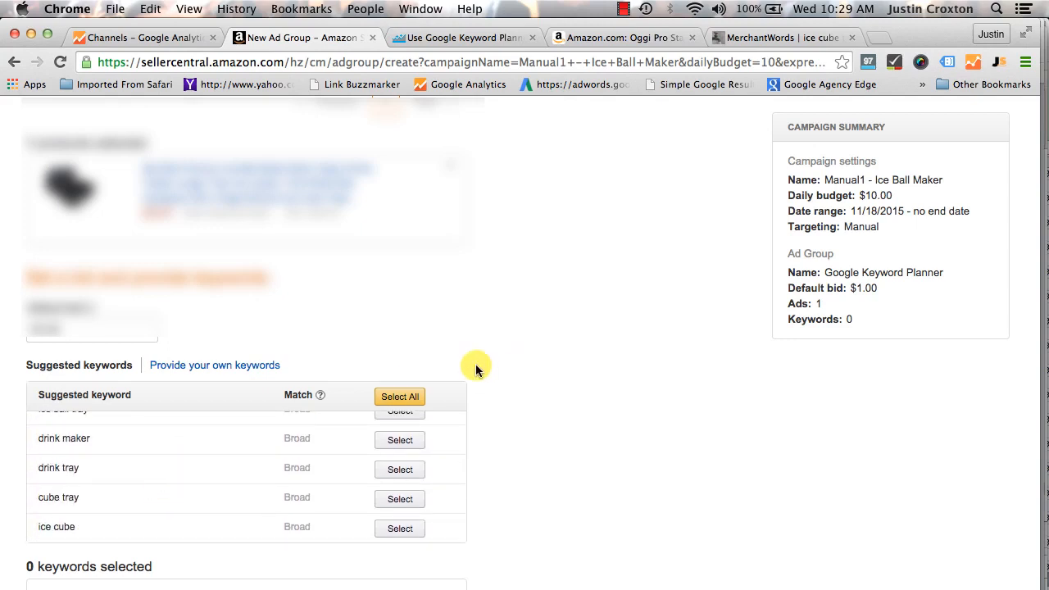
Provide custom keywords for the ad group: add ice ball maker, ice cube tray and ice ball mold with Broad match
{"action": "left_click", "coordinate": [203, 369]}
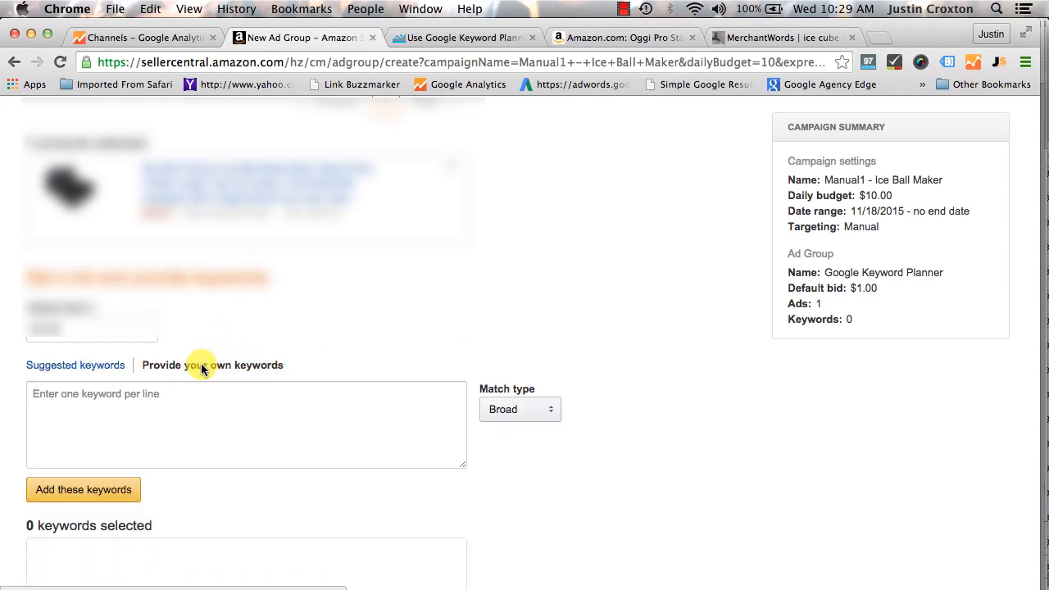
{"action": "scroll", "coordinate": [239, 399], "scroll_direction": "down", "scroll_amount": 2}
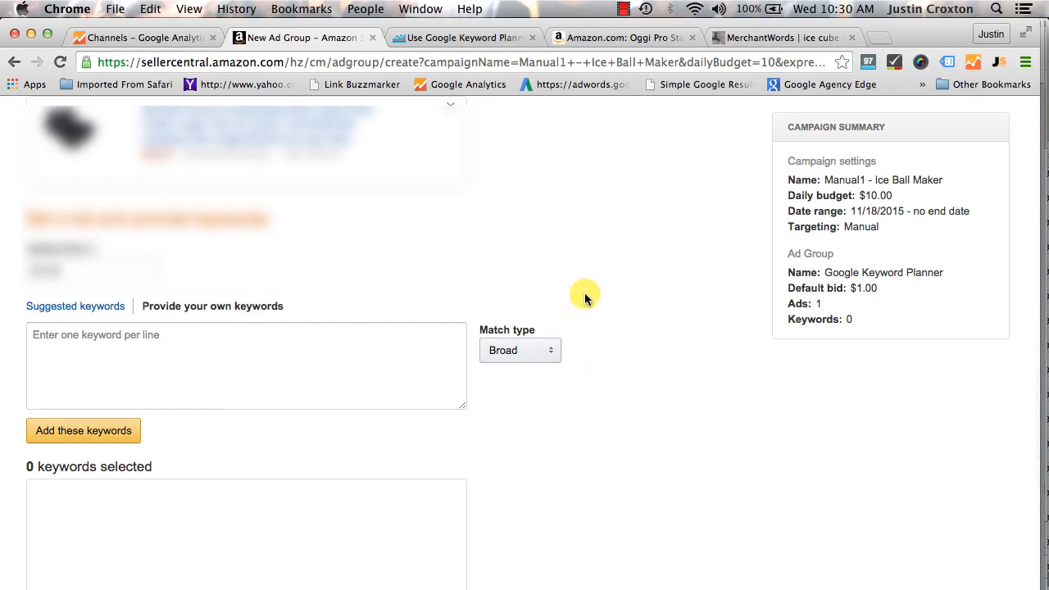
{"action": "left_click", "coordinate": [548, 355]}
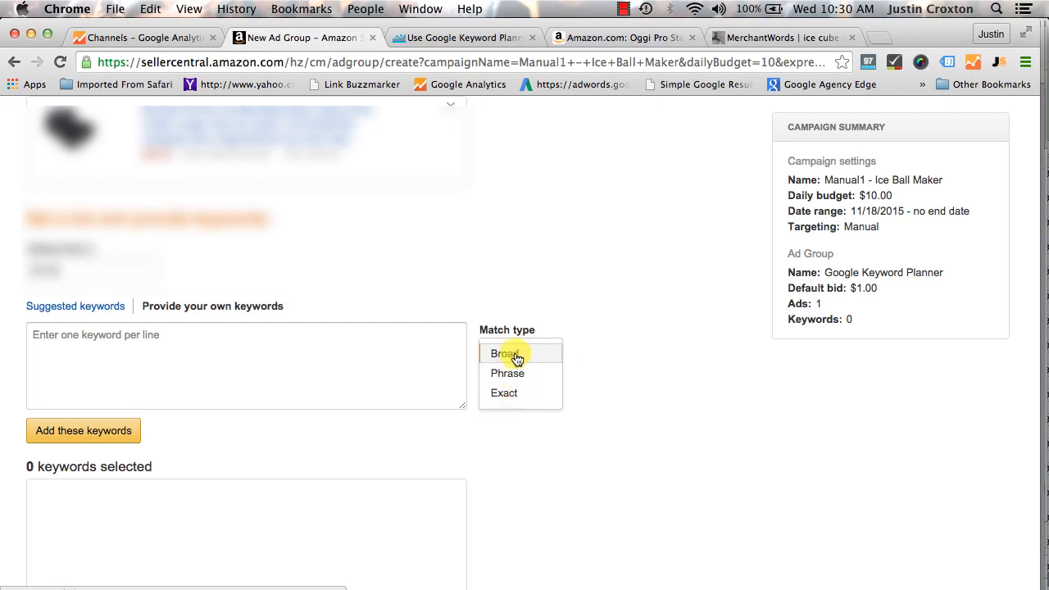
{"action": "left_click", "coordinate": [590, 351]}
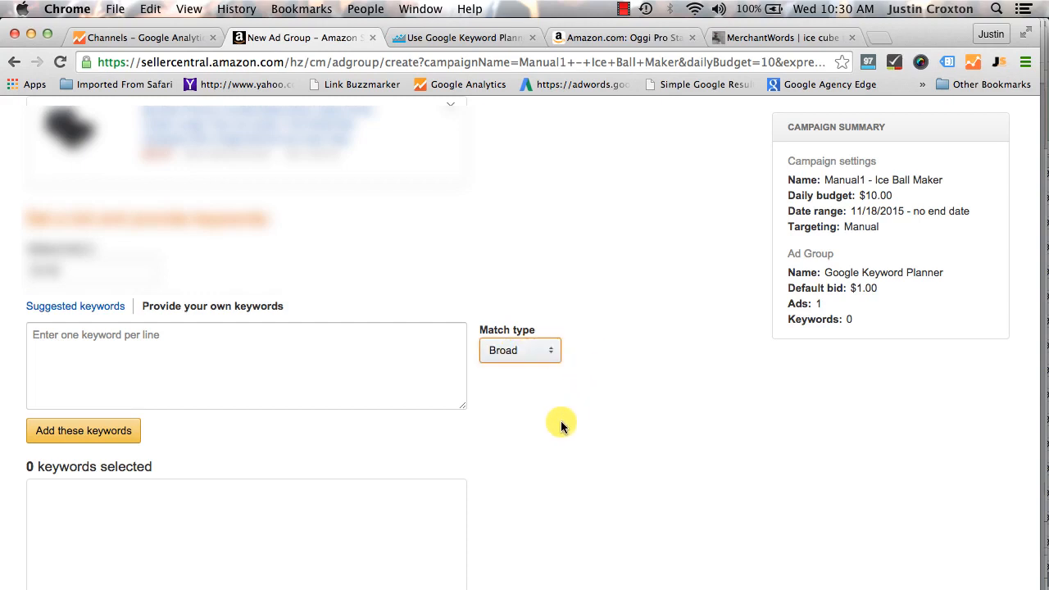
{"action": "scroll", "coordinate": [561, 422], "scroll_direction": "down", "scroll_amount": 3}
{"action": "scroll", "coordinate": [561, 421], "scroll_direction": "up", "scroll_amount": 3}
{"action": "left_click", "coordinate": [103, 331]}
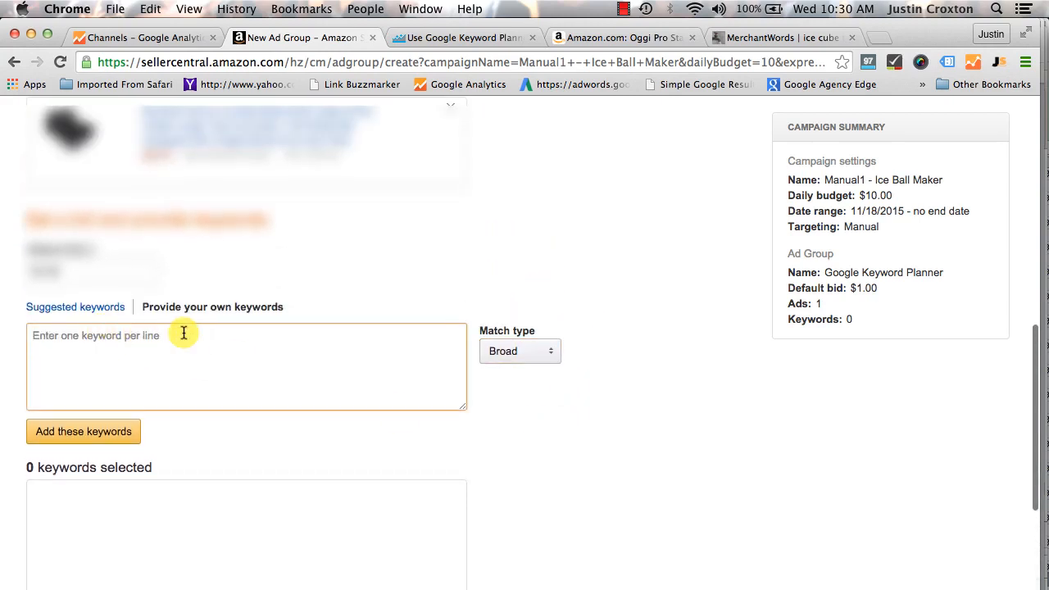
{"action": "type", "text": "ice ball maker "}
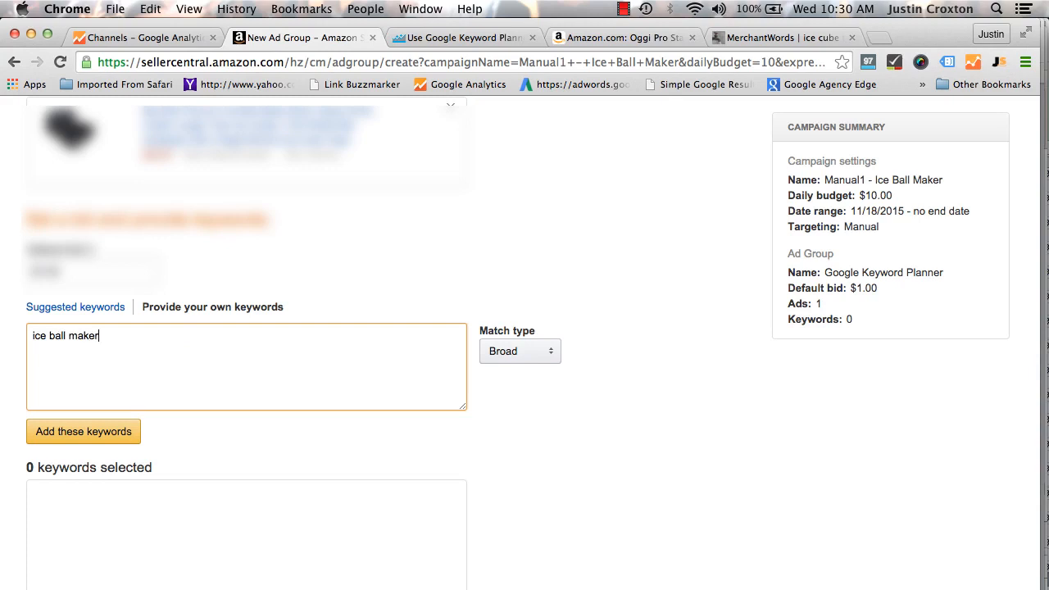
{"action": "type", "text": "ice cube tray ice ball mol"}
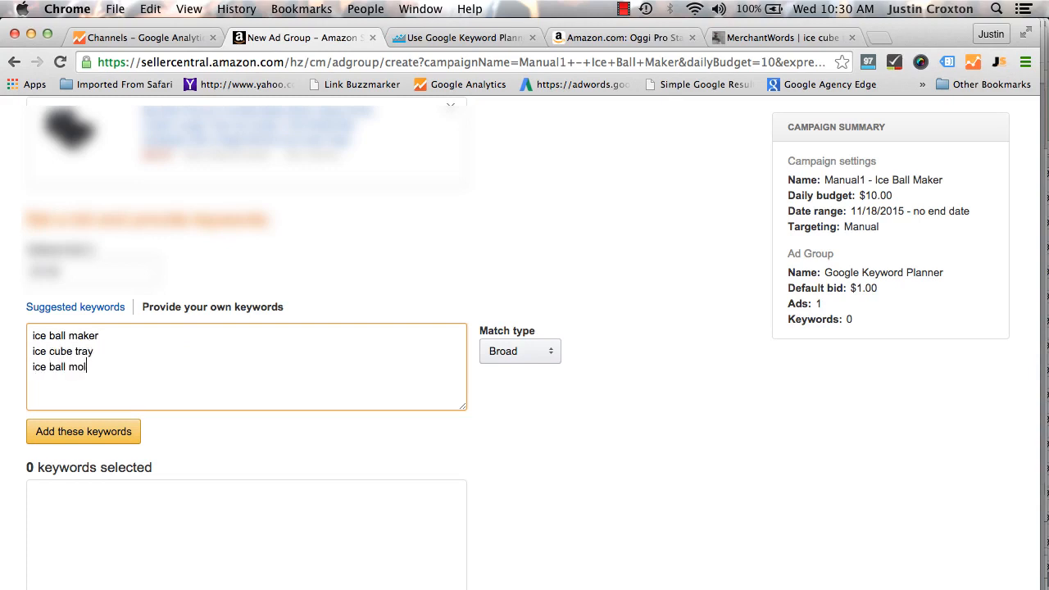
{"action": "type", "text": "d"}
{"action": "left_click_drag", "start_coordinate": [110, 363], "coordinate": [24, 327]}
{"action": "key", "text": "super+c"}
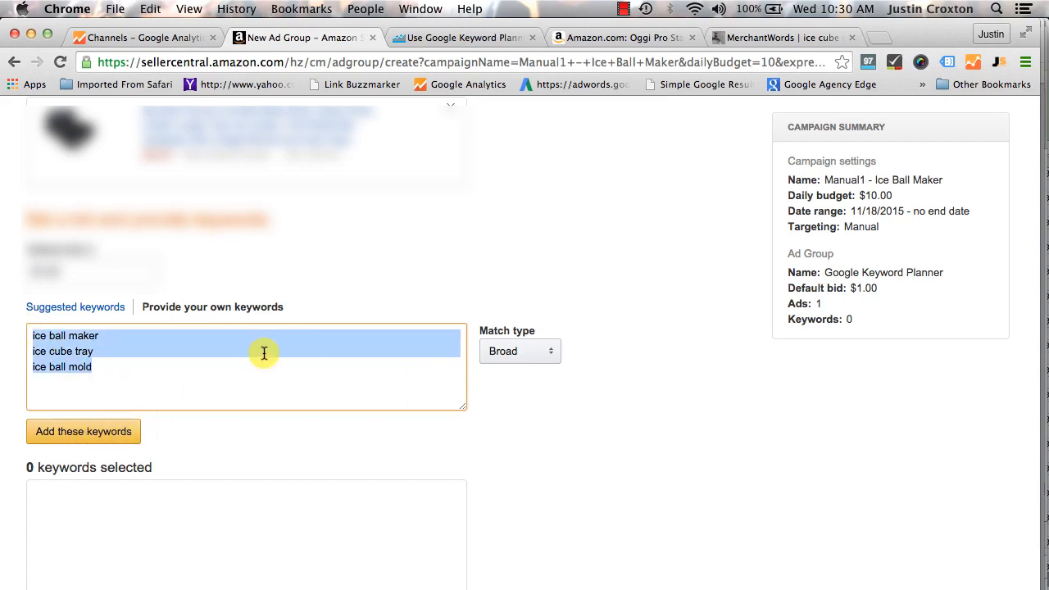
{"action": "left_click", "coordinate": [89, 432]}
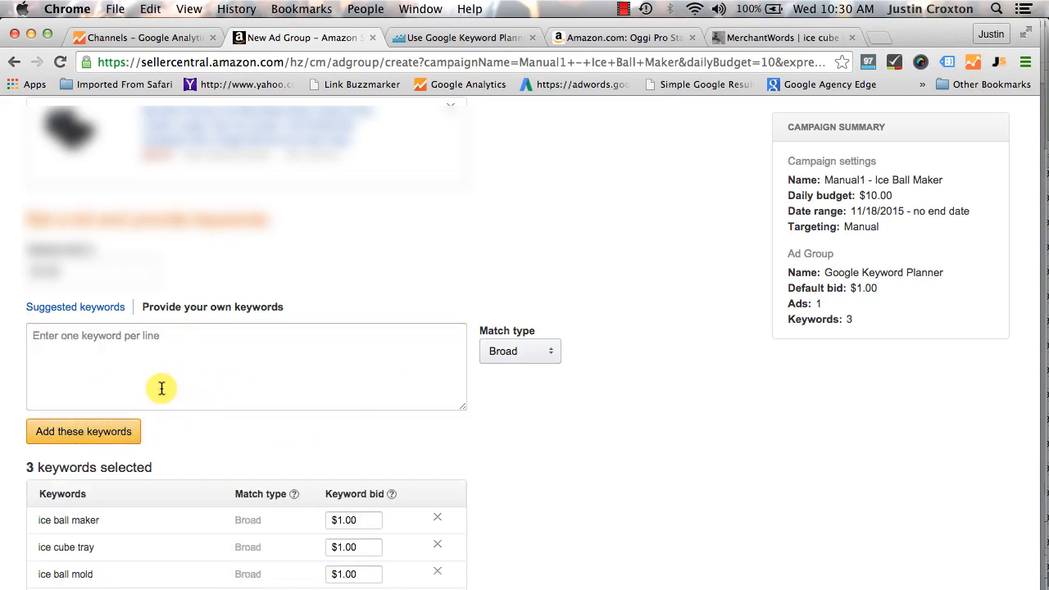
Set the default bid to $1.25 and add the same three keywords again with Phrase match
{"action": "key", "text": "super+v"}
{"action": "left_click", "coordinate": [525, 353]}
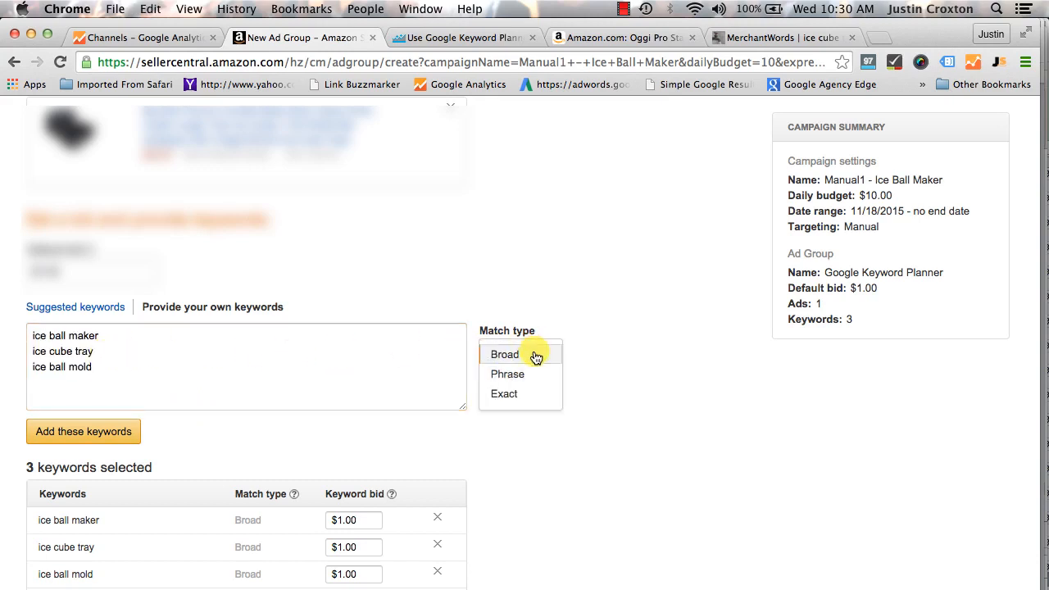
{"action": "left_click", "coordinate": [525, 374]}
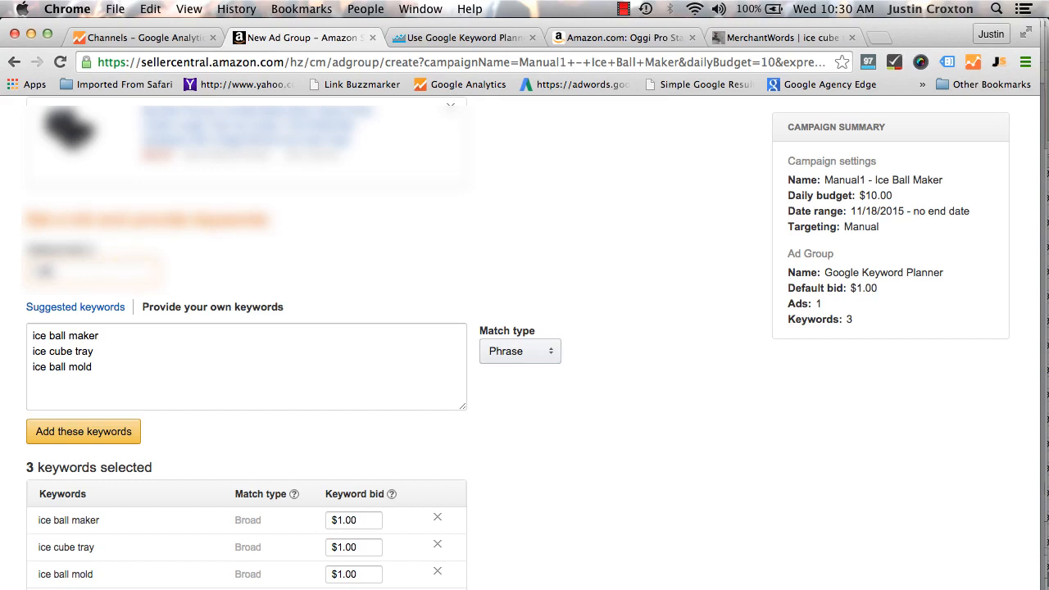
{"action": "left_click", "coordinate": [103, 432]}
Set the default bid to $1.50 and add the same three ice ball and ice cube keywords with Exact match
{"action": "left_click", "coordinate": [103, 345]}
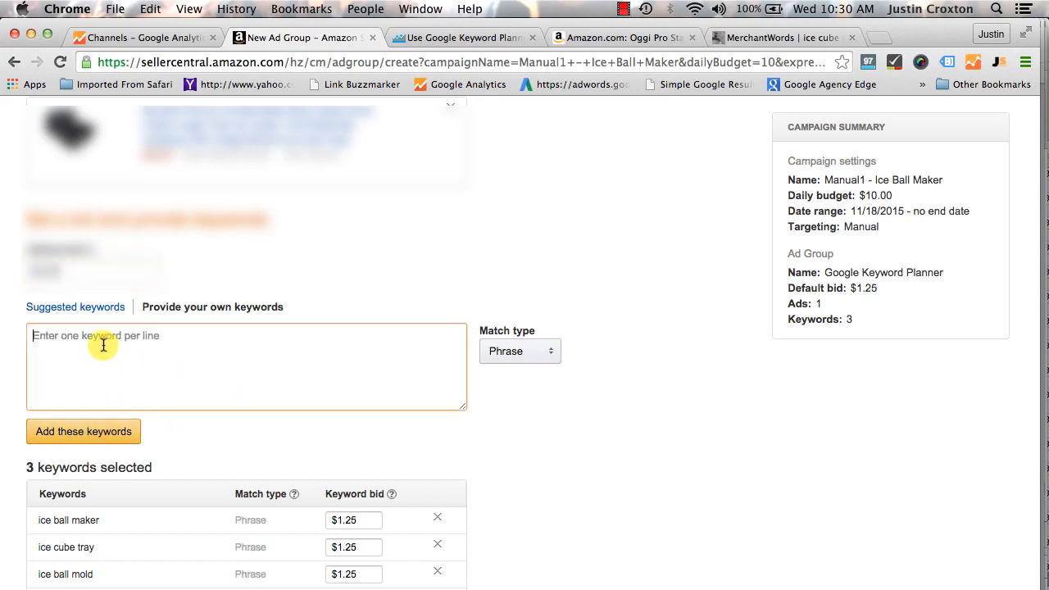
{"action": "key", "text": "super+v"}
{"action": "left_click", "coordinate": [82, 275]}
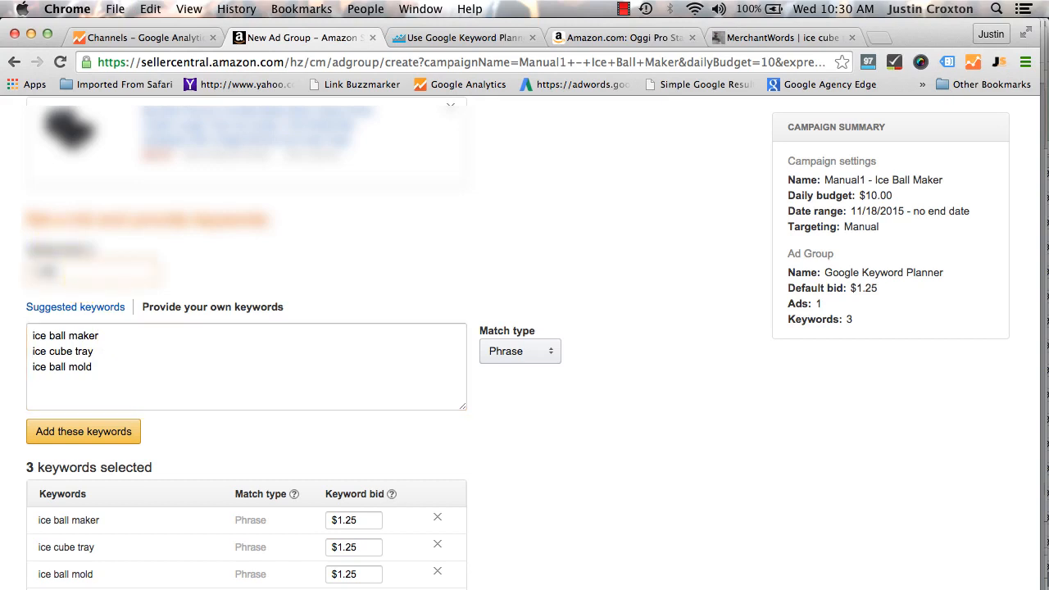
{"action": "left_click", "coordinate": [525, 351]}
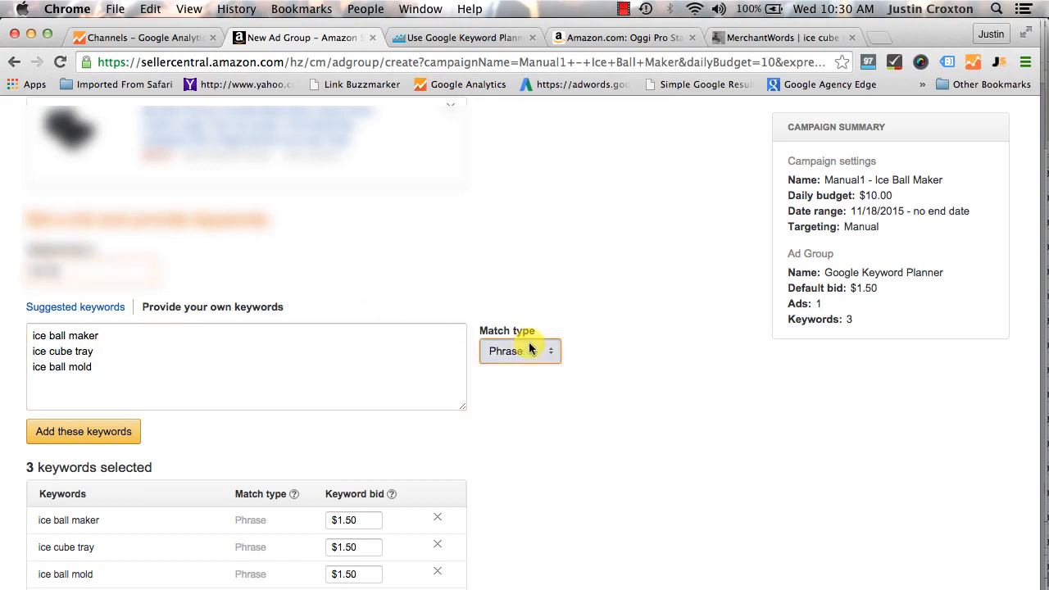
{"action": "left_click", "coordinate": [520, 392]}
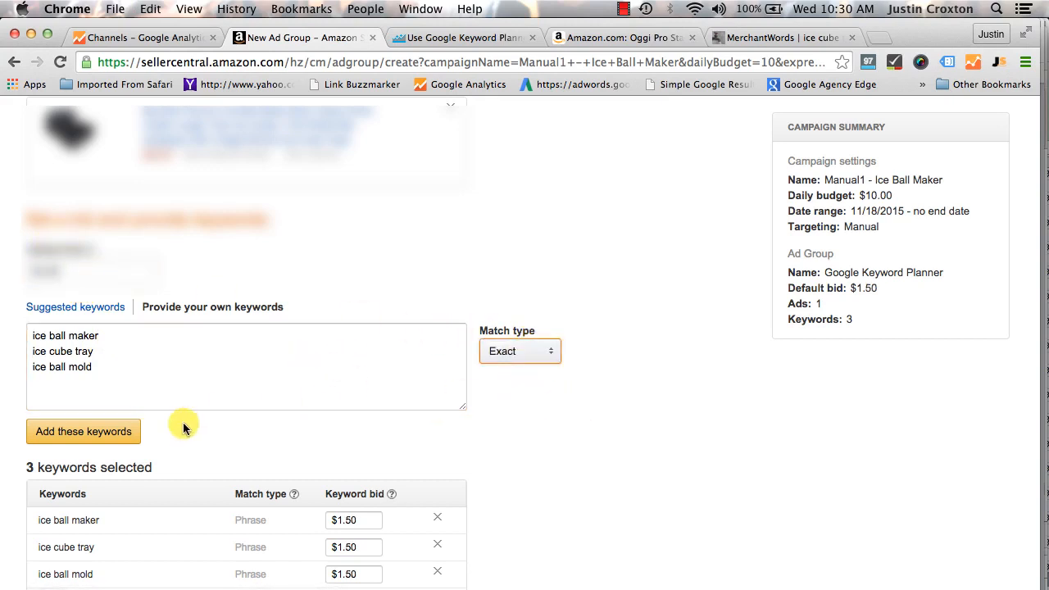
{"action": "left_click", "coordinate": [107, 432]}
Review the selected keywords with their match types and bids, and save the finished campaign
{"action": "scroll", "coordinate": [481, 438], "scroll_direction": "down", "scroll_amount": 2}
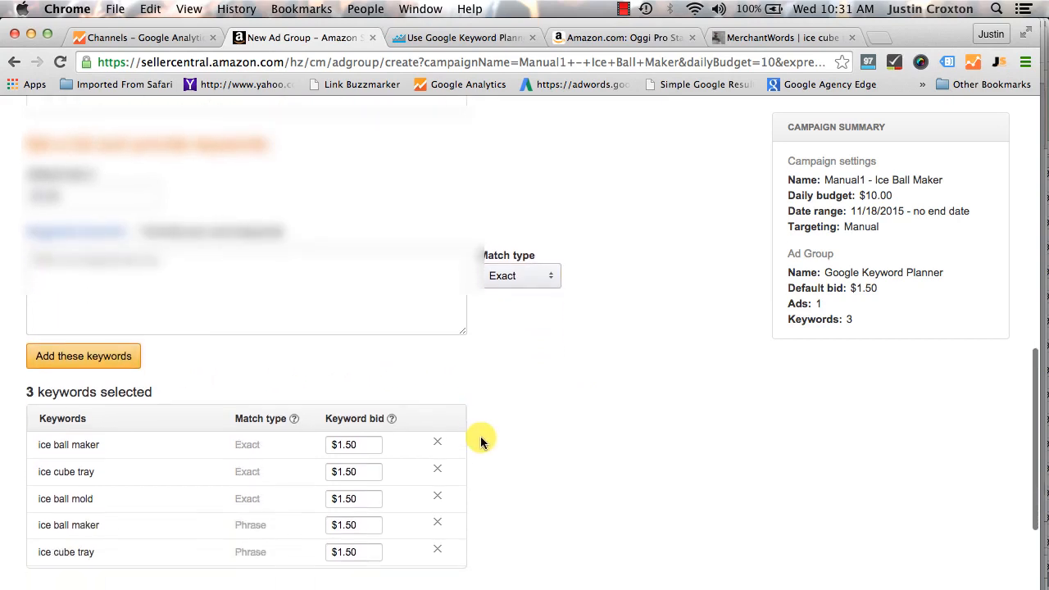
{"action": "scroll", "coordinate": [217, 480], "scroll_direction": "down", "scroll_amount": 1}
{"action": "scroll", "coordinate": [218, 481], "scroll_direction": "down", "scroll_amount": 3}
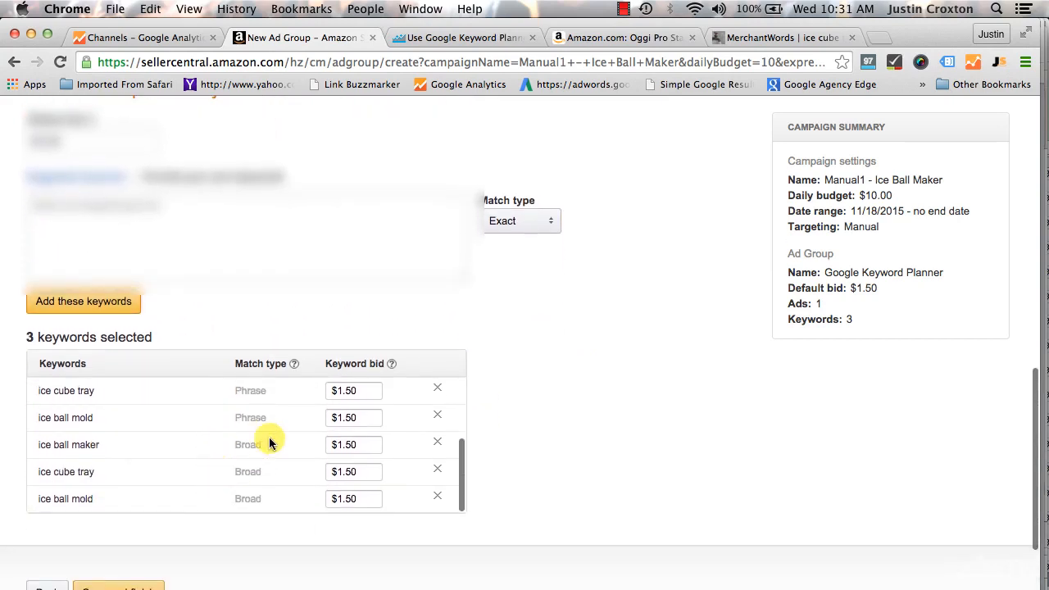
{"action": "scroll", "coordinate": [269, 438], "scroll_direction": "up", "scroll_amount": 2}
{"action": "scroll", "coordinate": [191, 430], "scroll_direction": "up", "scroll_amount": 3}
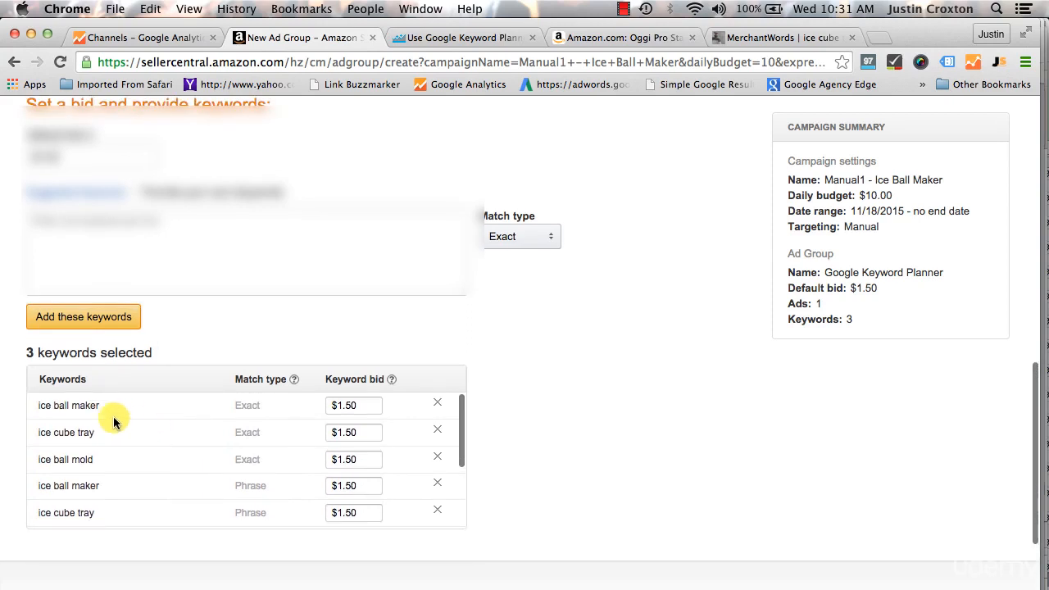
{"action": "scroll", "coordinate": [221, 435], "scroll_direction": "down", "scroll_amount": 2}
{"action": "scroll", "coordinate": [219, 443], "scroll_direction": "down", "scroll_amount": 5}
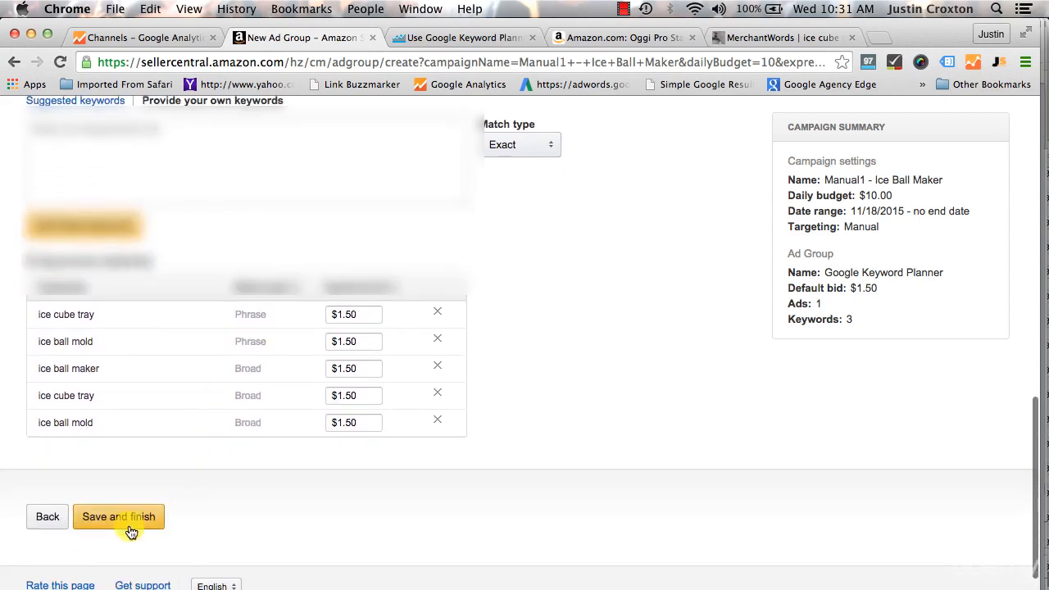
{"action": "scroll", "coordinate": [549, 325], "scroll_direction": "up", "scroll_amount": 5}
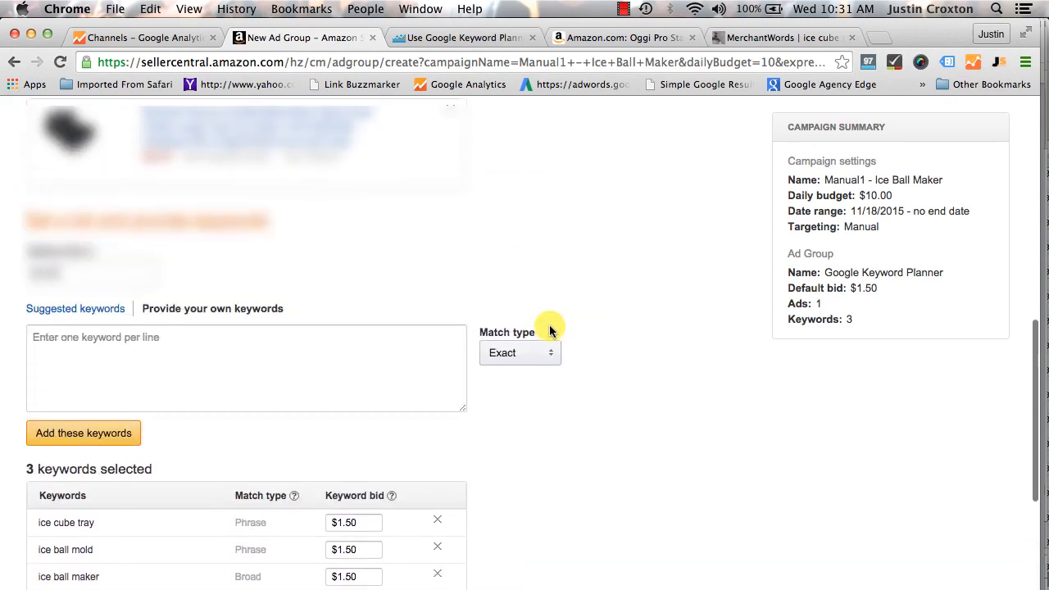
{"action": "scroll", "coordinate": [549, 329], "scroll_direction": "down", "scroll_amount": 5}
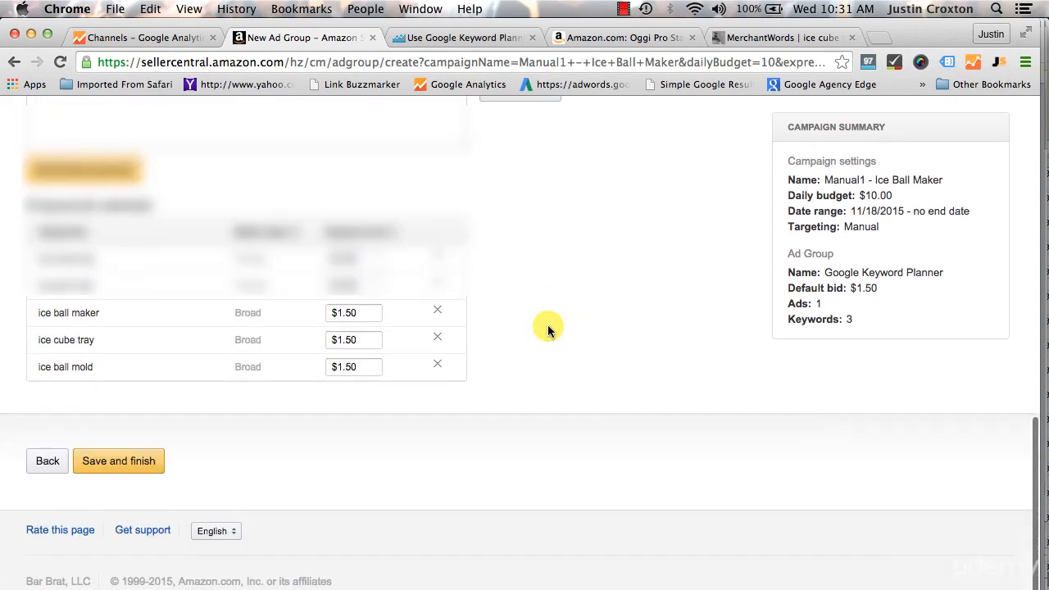
{"action": "left_click", "coordinate": [143, 463]}
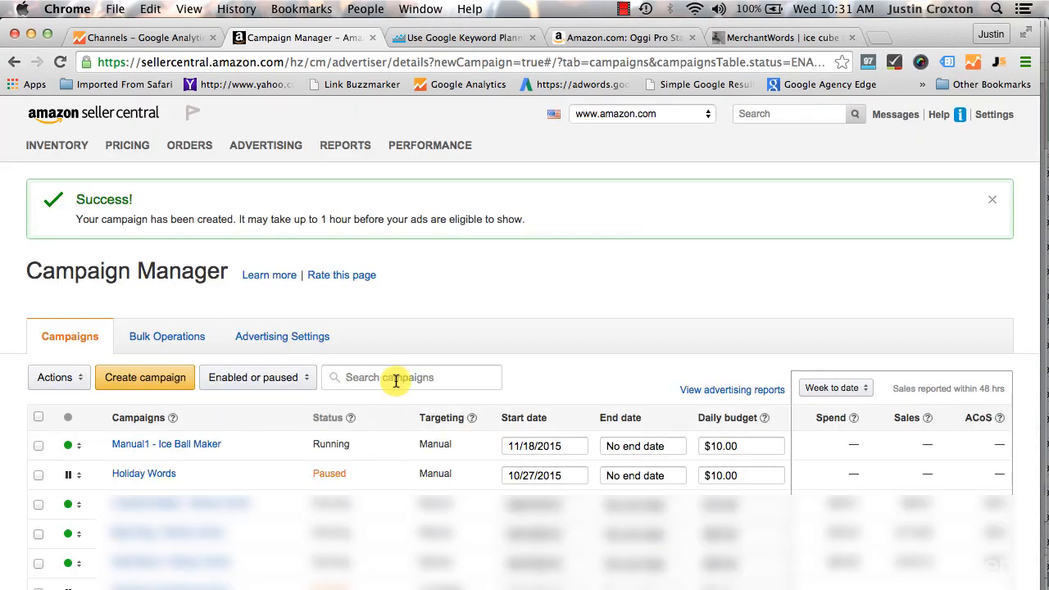
Open the Google Keyword Planner ad group of the Manual1 - Ice Ball Maker campaign and show its keywords
{"action": "left_click", "coordinate": [163, 445]}
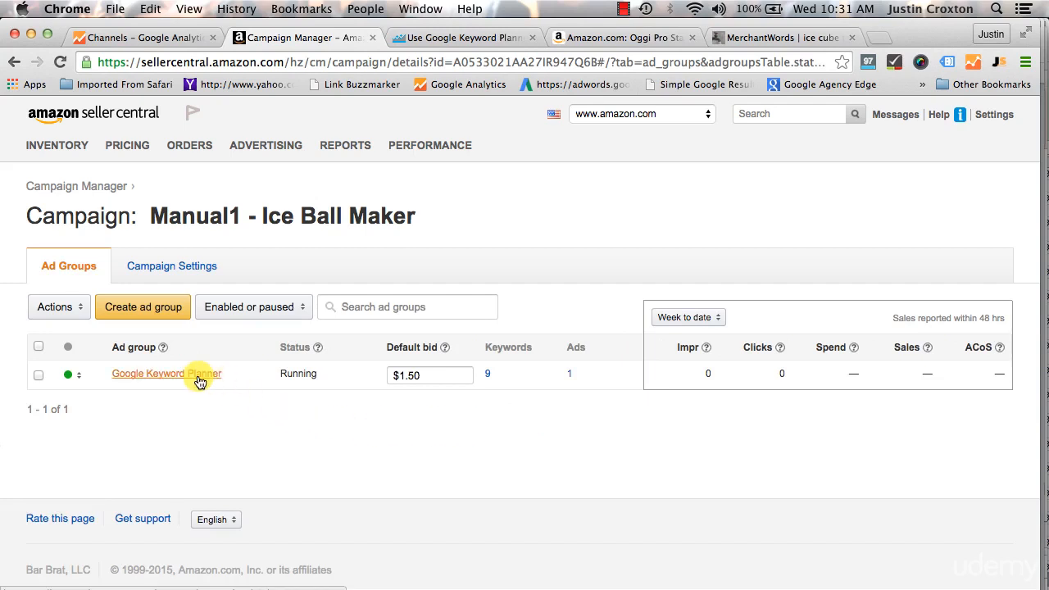
{"action": "left_click", "coordinate": [199, 382]}
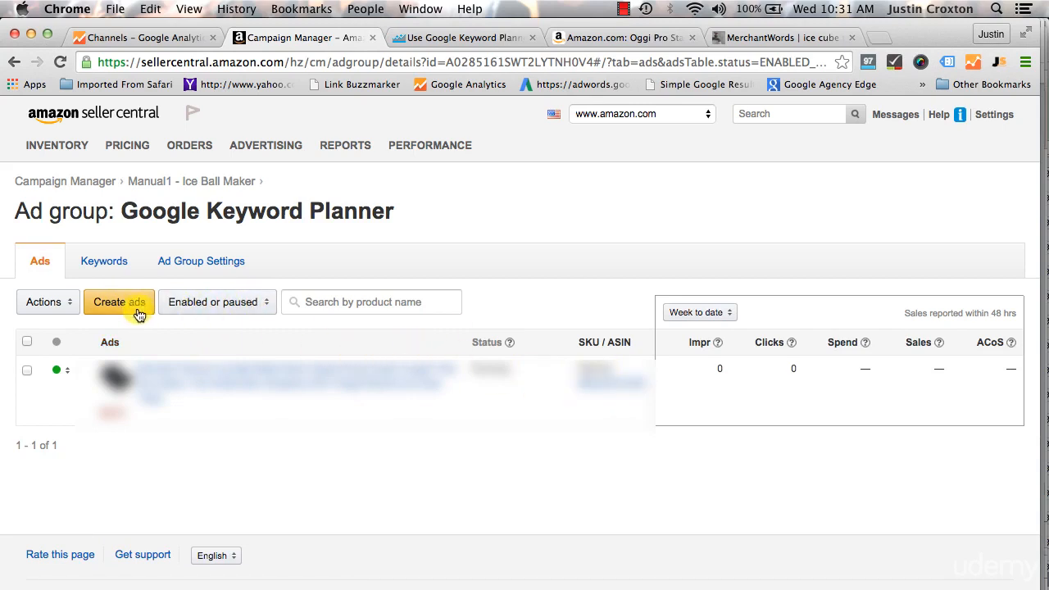
{"action": "left_click", "coordinate": [115, 271]}
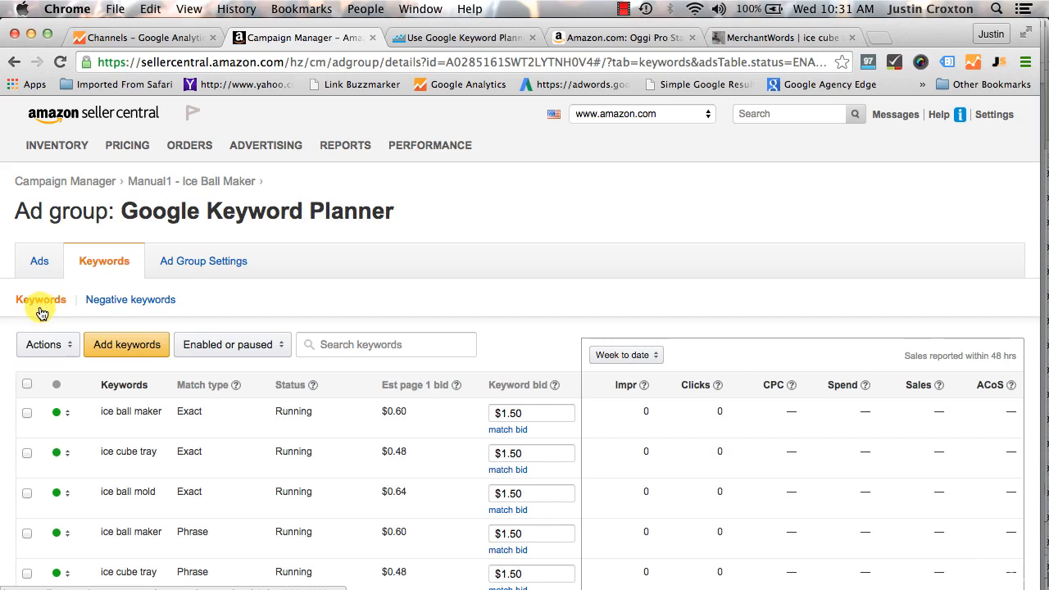
Add "cream" to the ad group's negative keywords with the Negative Exact match type
{"action": "left_click", "coordinate": [120, 302]}
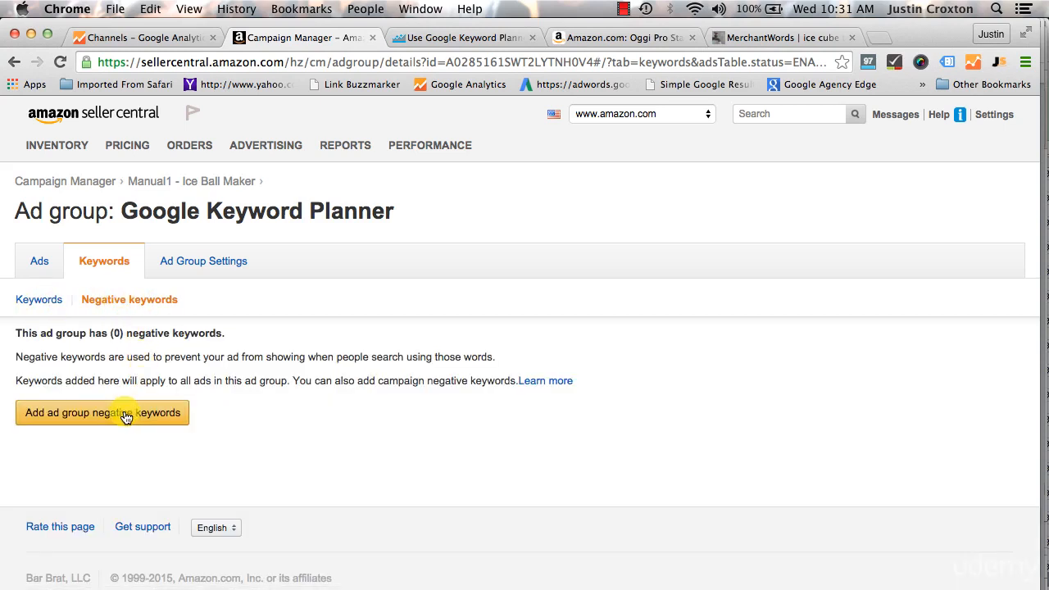
{"action": "left_click", "coordinate": [161, 414]}
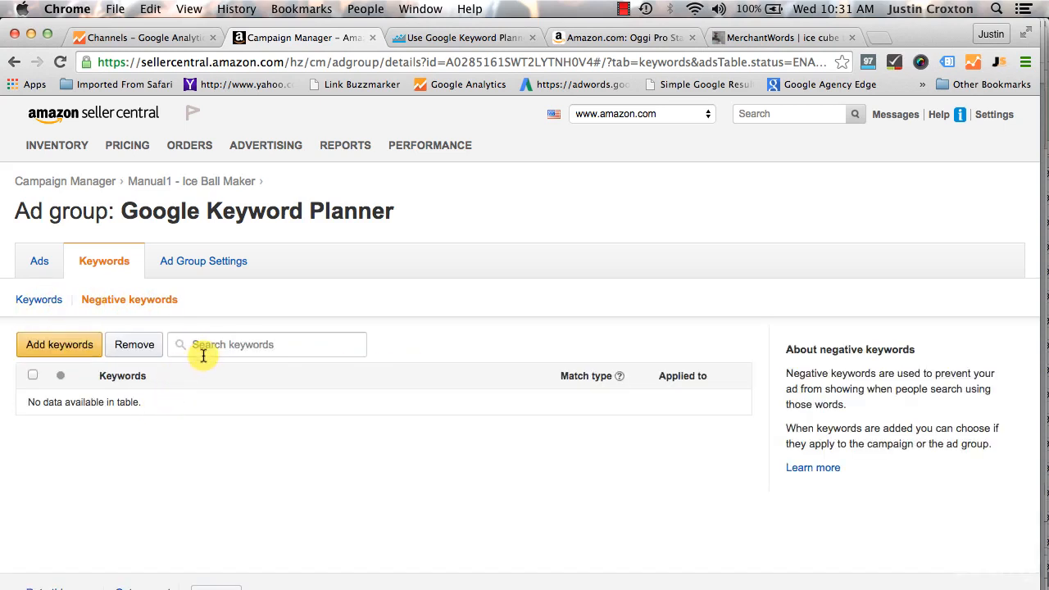
{"action": "left_click", "coordinate": [70, 346]}
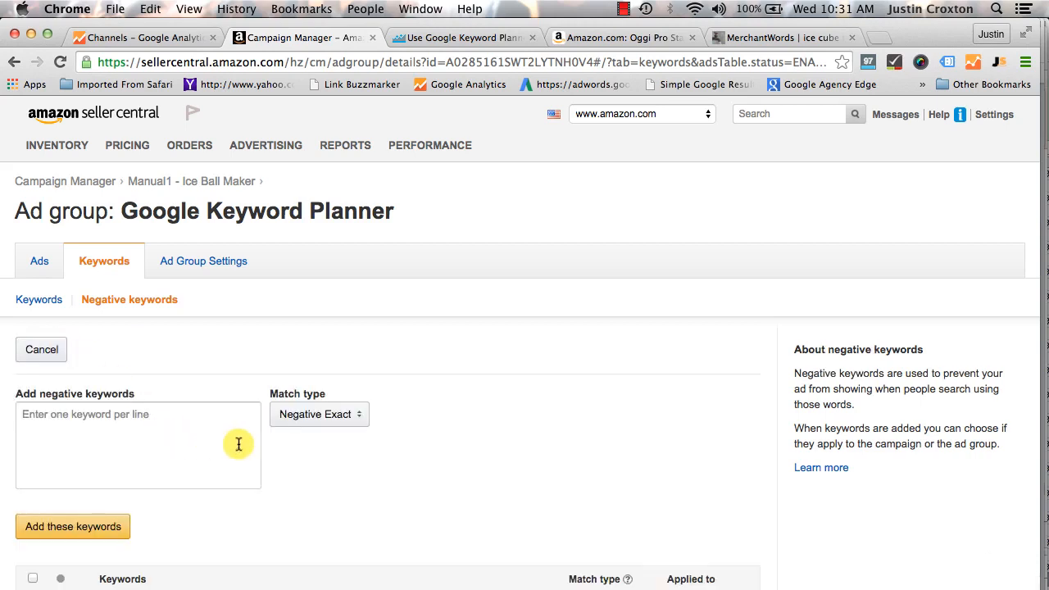
{"action": "left_click", "coordinate": [317, 418]}
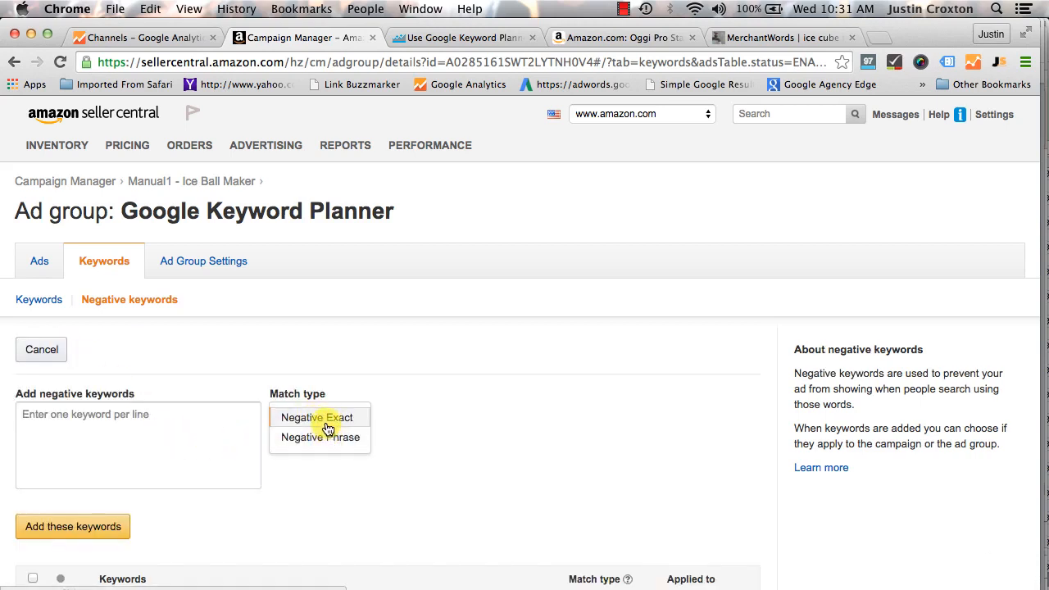
{"action": "left_click", "coordinate": [235, 375]}
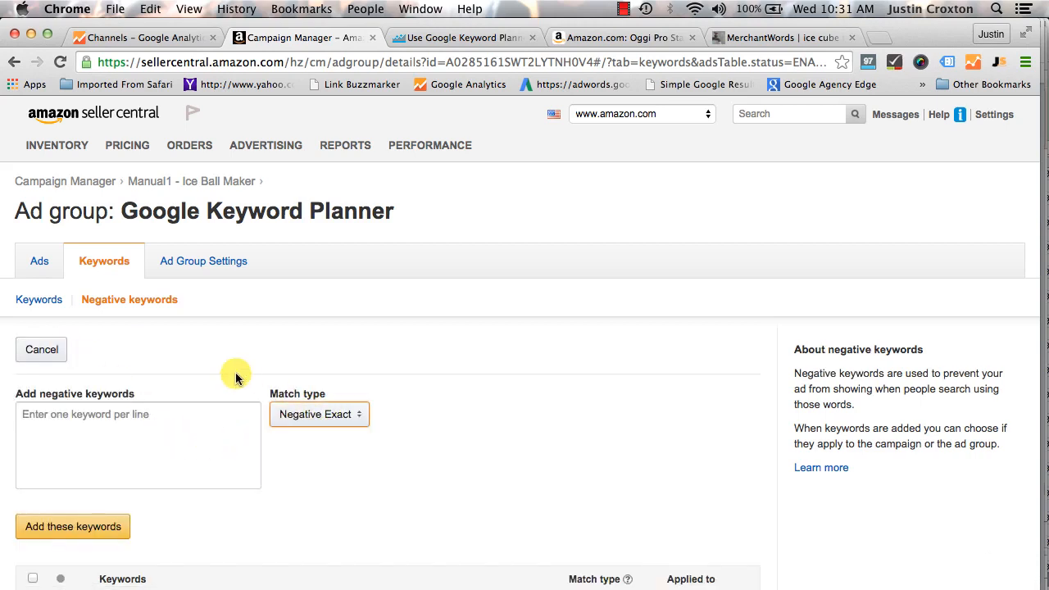
{"action": "left_click", "coordinate": [140, 433]}
{"action": "left_click", "coordinate": [319, 414]}
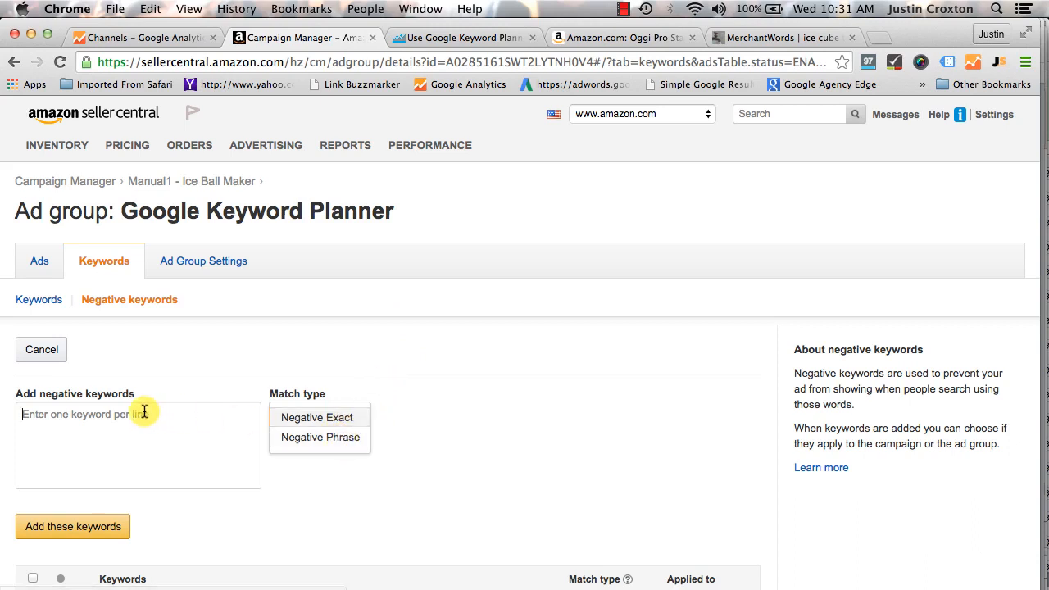
{"action": "left_click", "coordinate": [176, 412]}
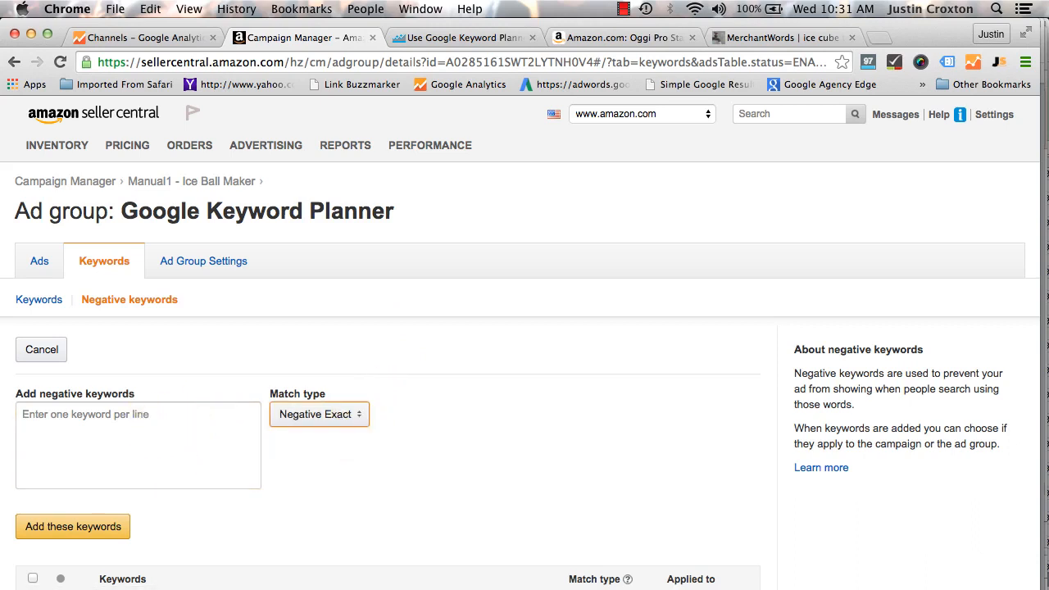
{"action": "left_click", "coordinate": [145, 431]}
{"action": "type", "text": "cream"}
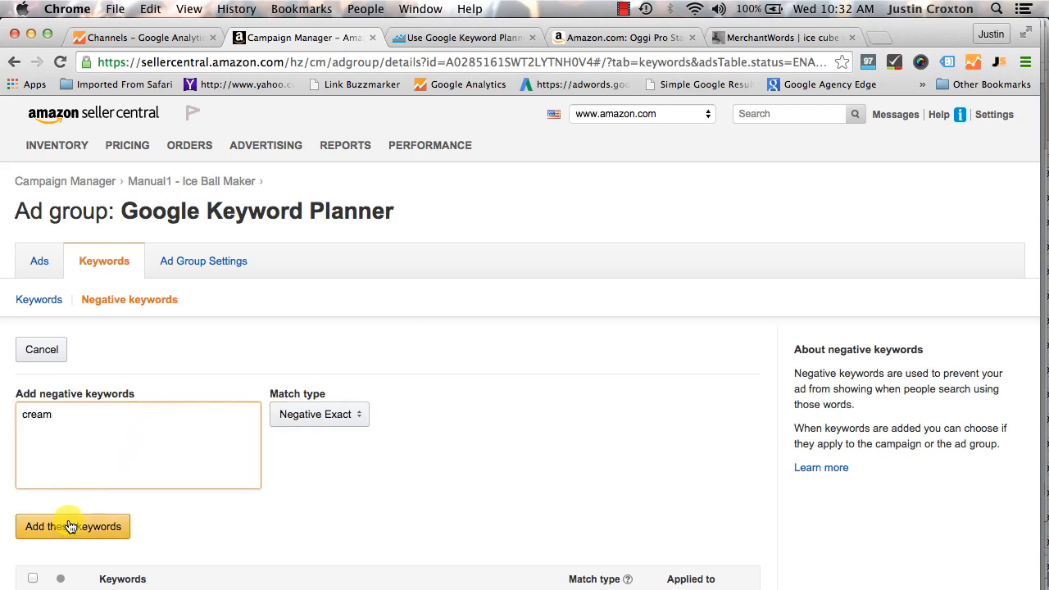
{"action": "left_click", "coordinate": [101, 526]}
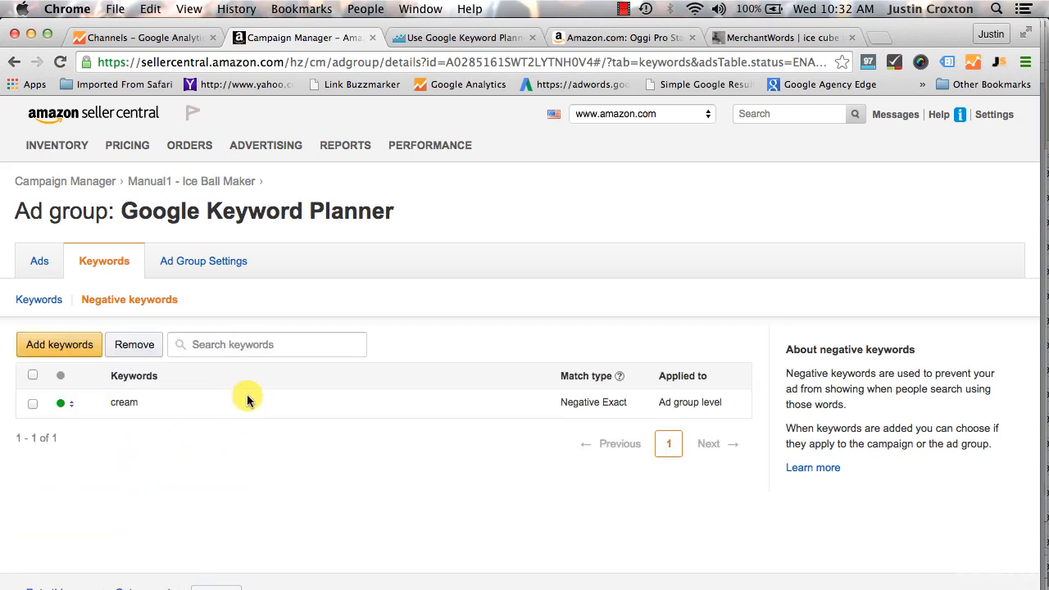